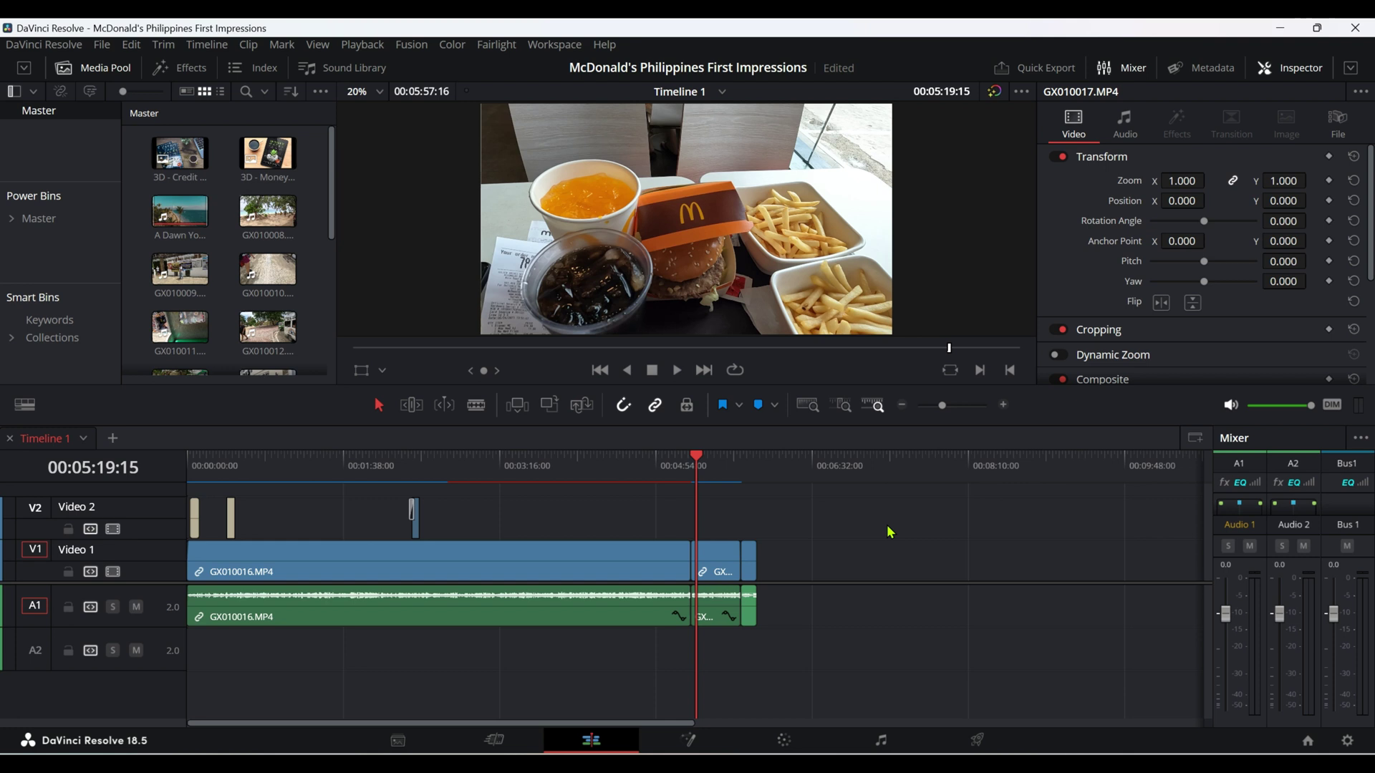
Step: Open the Keyboard Customization window
{"action": "left_click", "coordinate": [47, 49]}
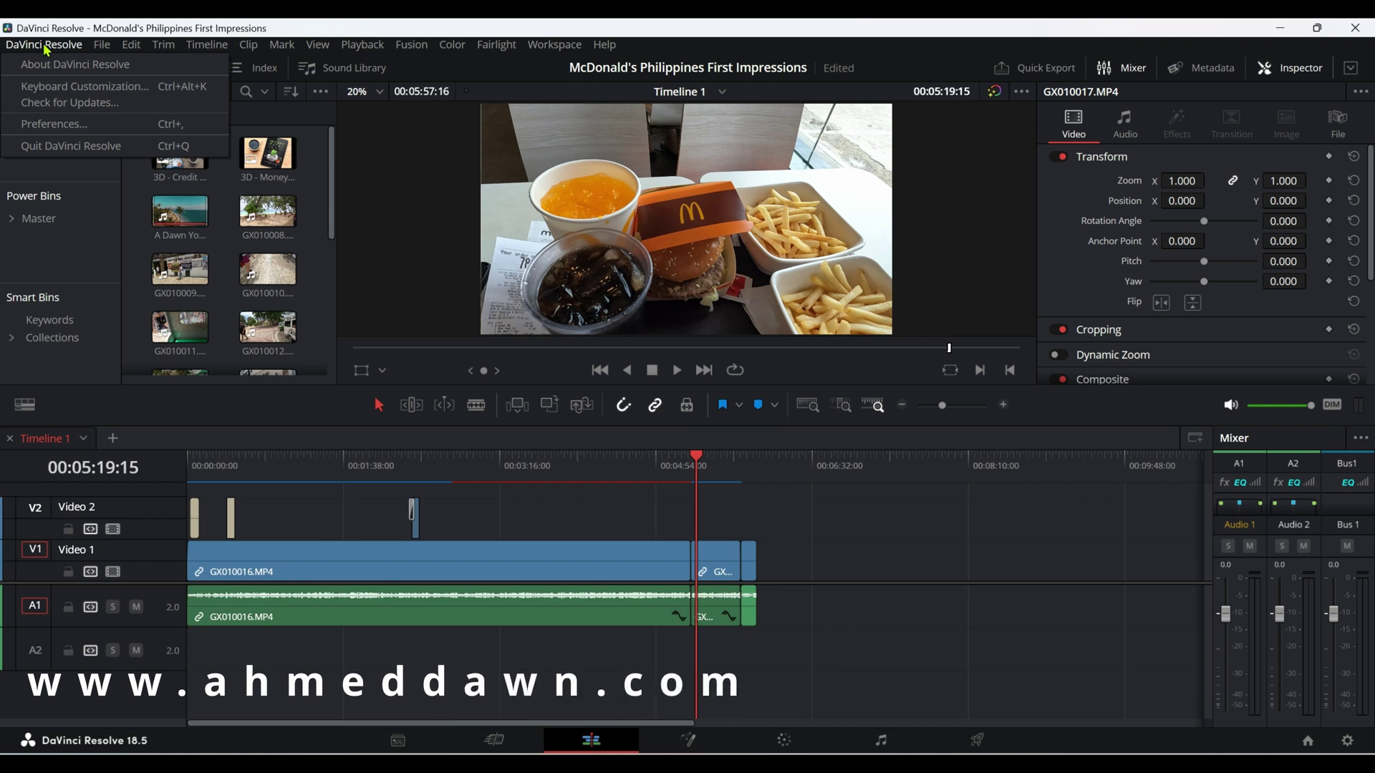
{"action": "left_click", "coordinate": [46, 49]}
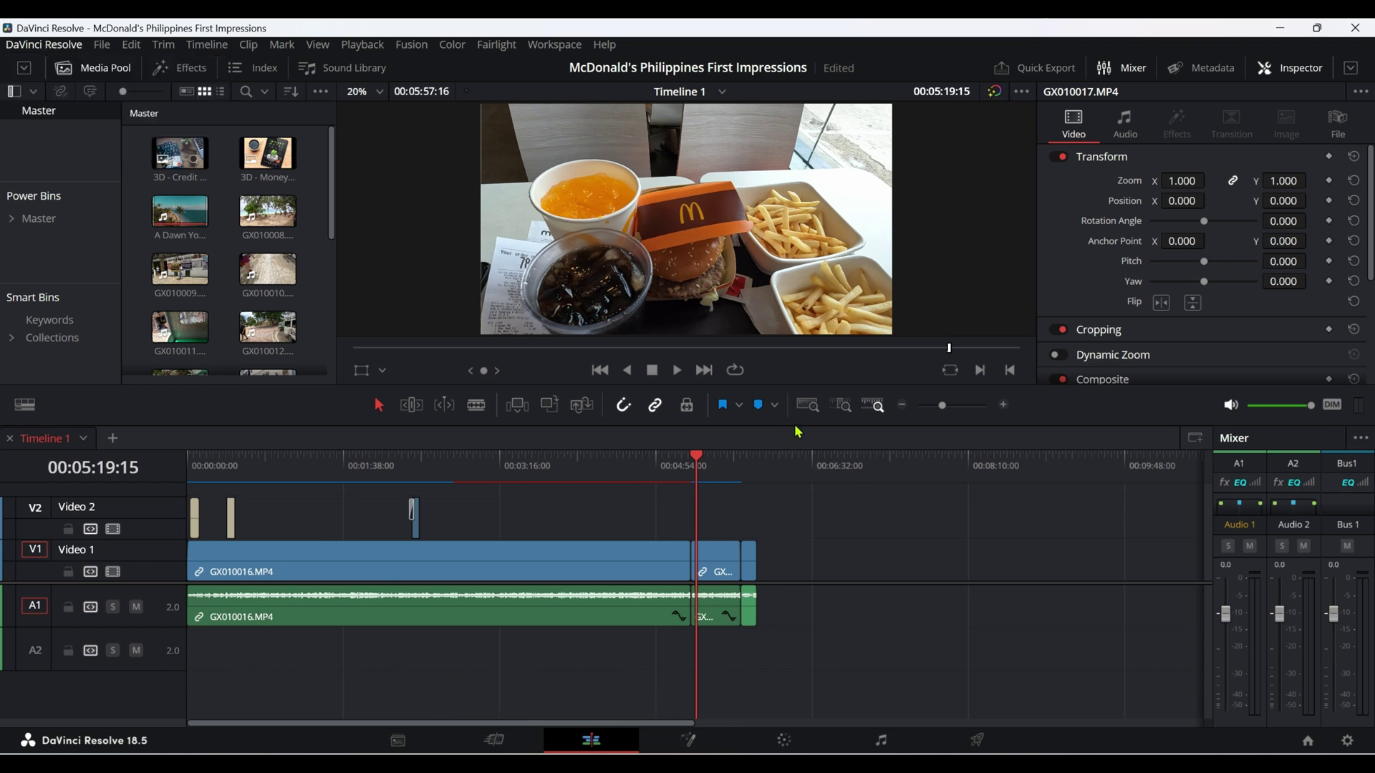
{"action": "key", "text": "ctrl+alt+k"}
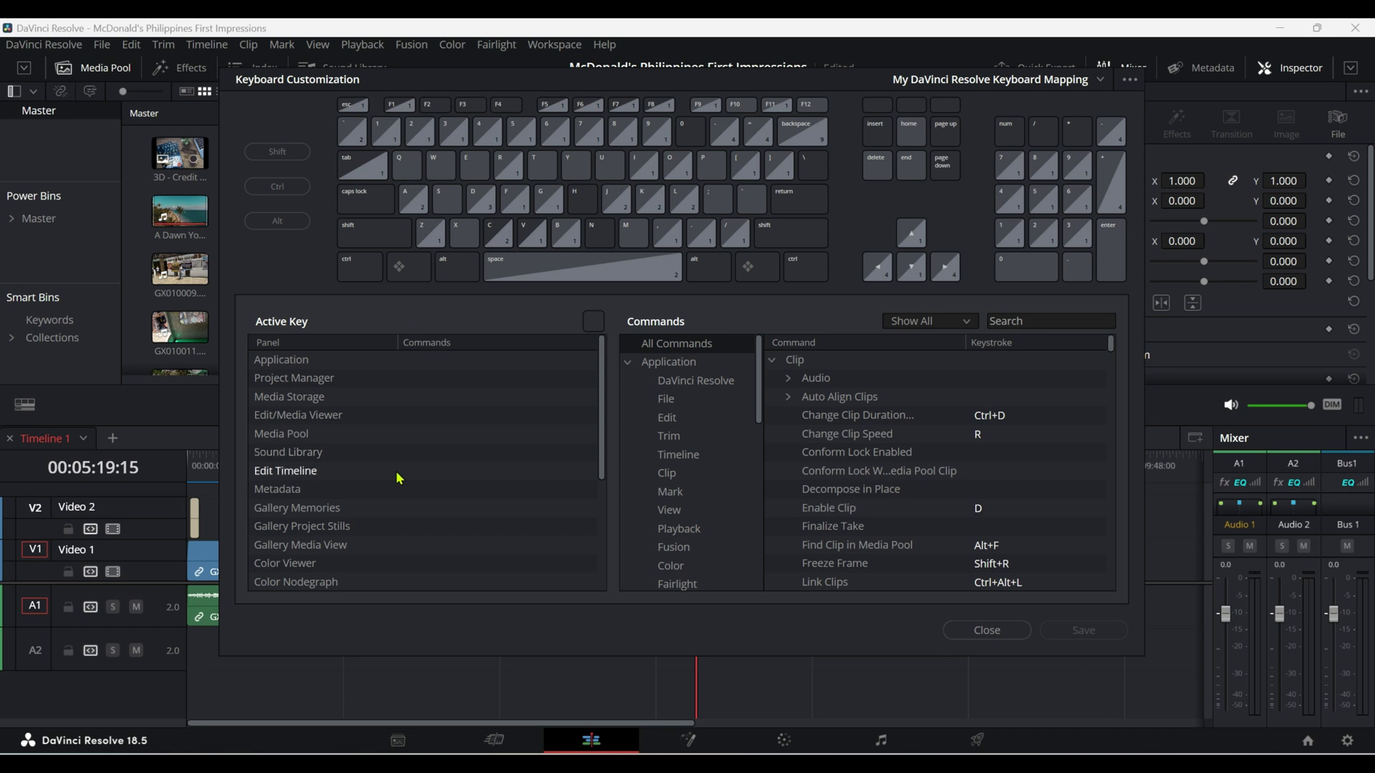
{"action": "left_click", "coordinate": [494, 396]}
Step: Look up the commands assigned to the A, G and H keys across all panels
{"action": "left_click", "coordinate": [416, 207]}
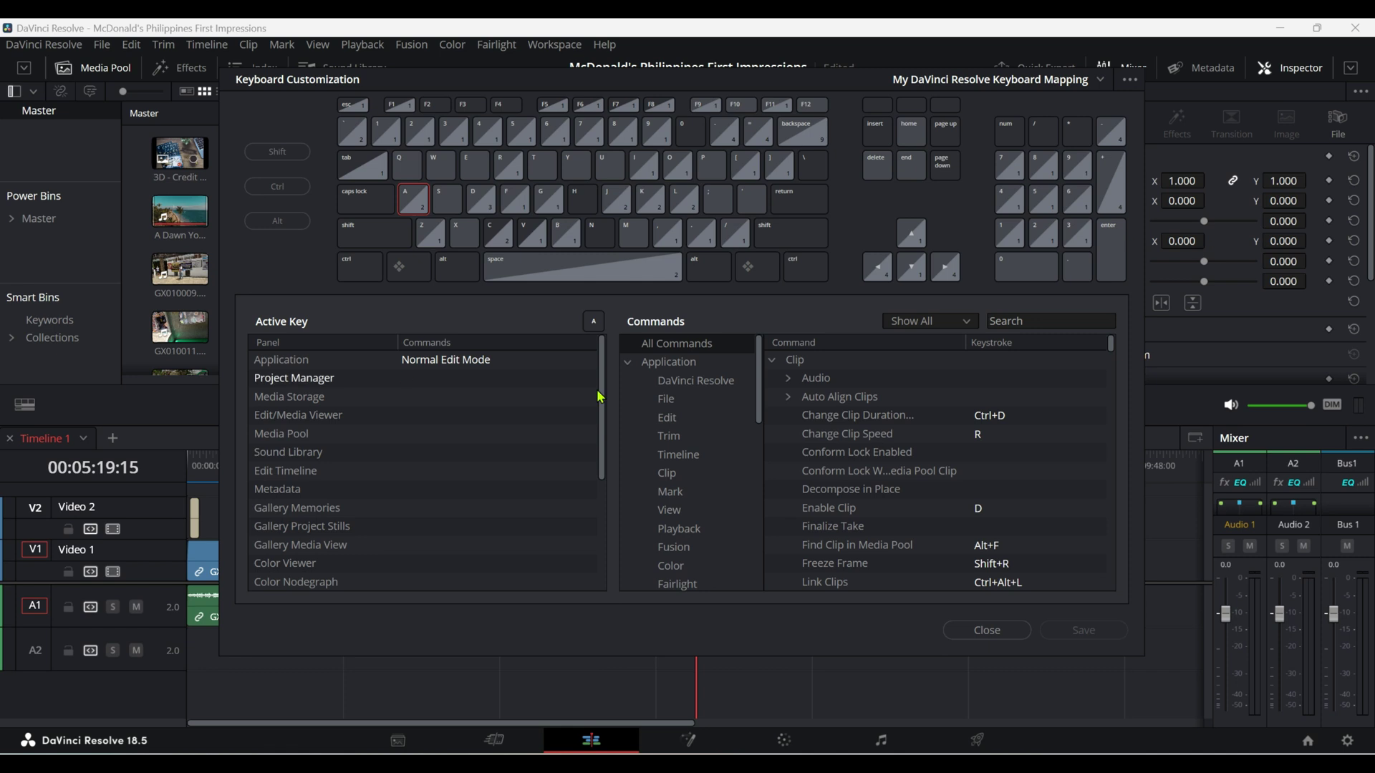
{"action": "scroll", "coordinate": [600, 397], "scroll_direction": "down", "scroll_amount": 1}
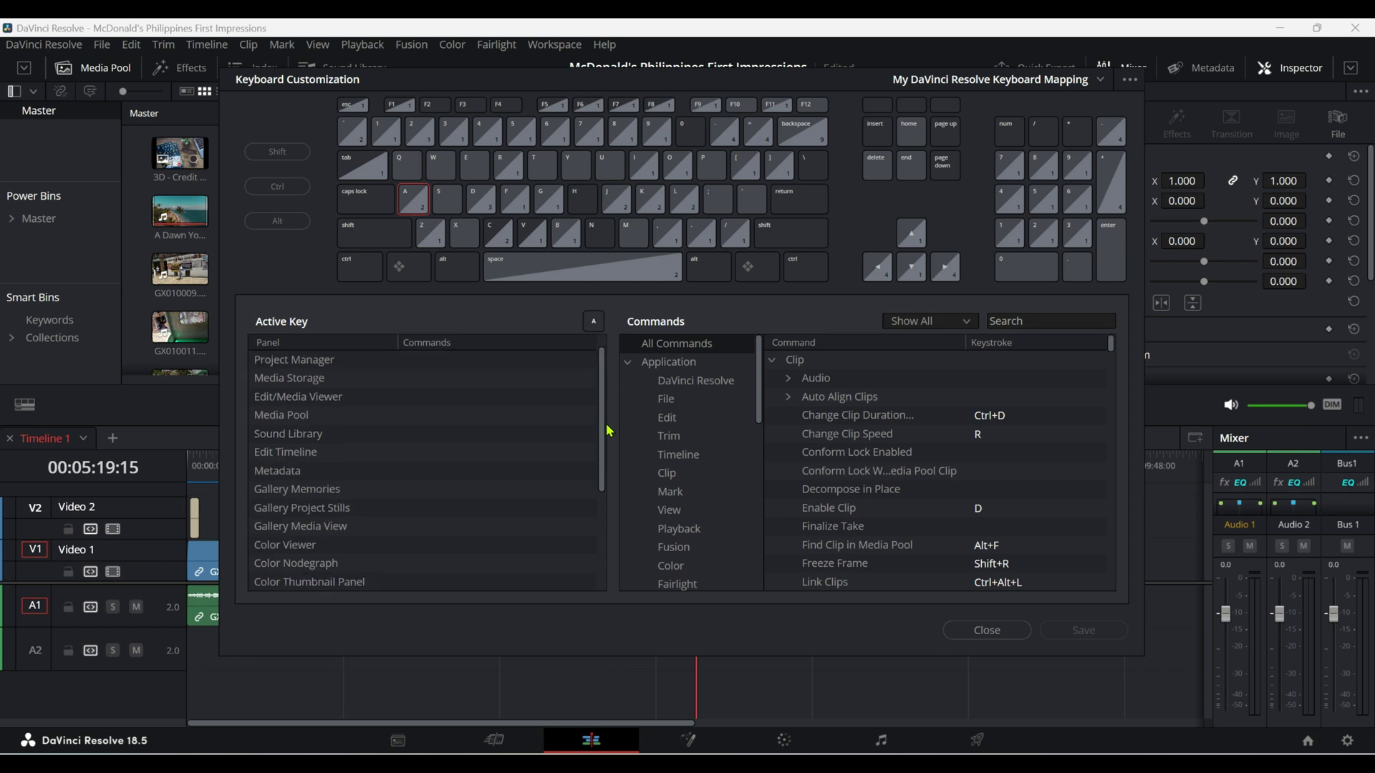
{"action": "left_click_drag", "start_coordinate": [604, 431], "coordinate": [621, 555]}
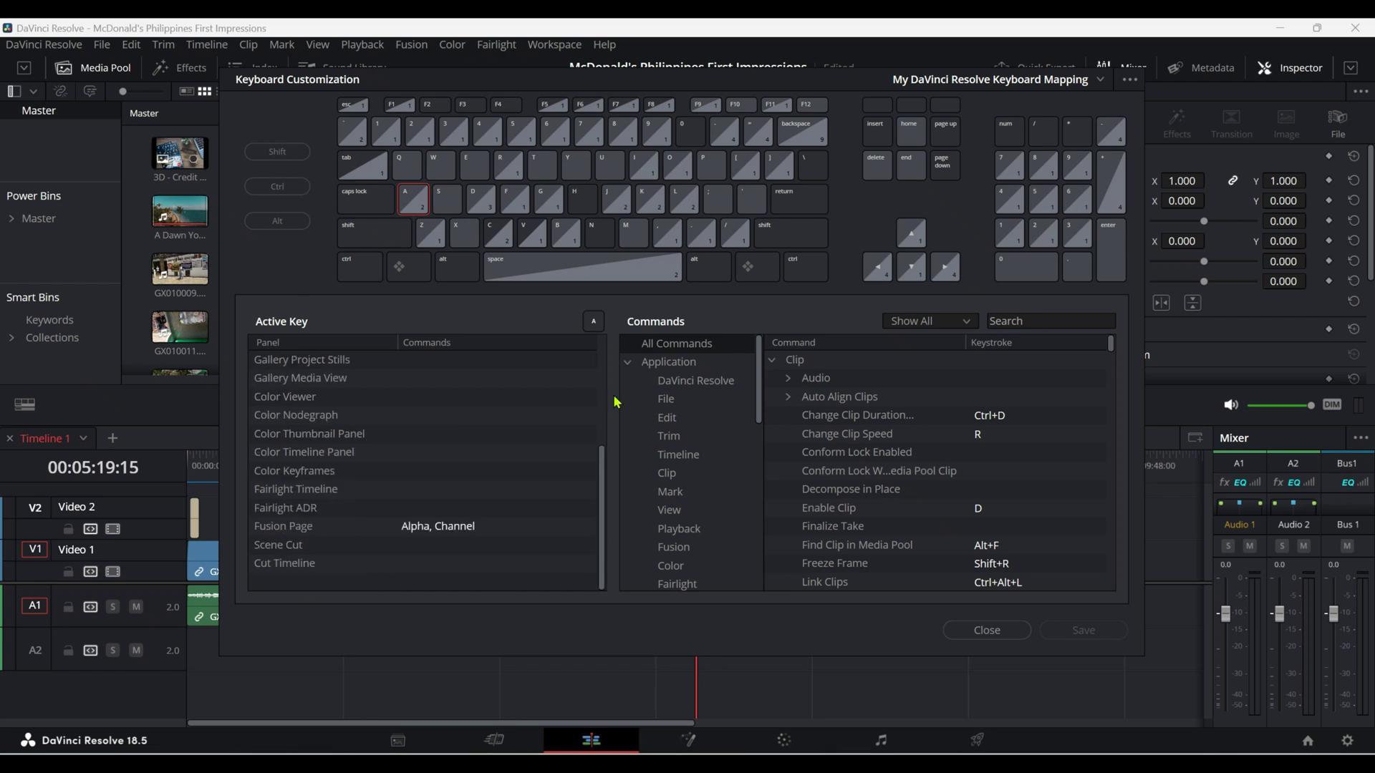
{"action": "scroll", "coordinate": [486, 399], "scroll_direction": "up", "scroll_amount": 5}
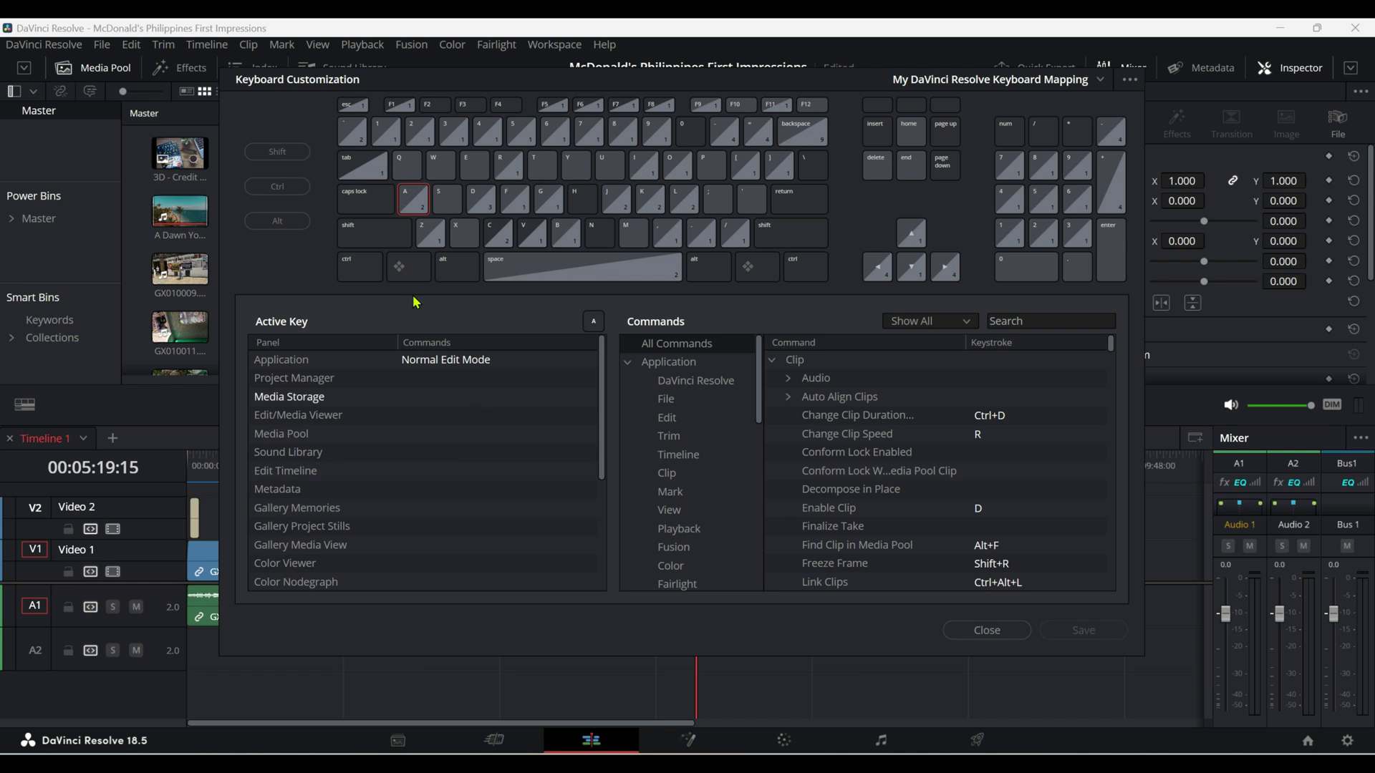
{"action": "left_click", "coordinate": [556, 207]}
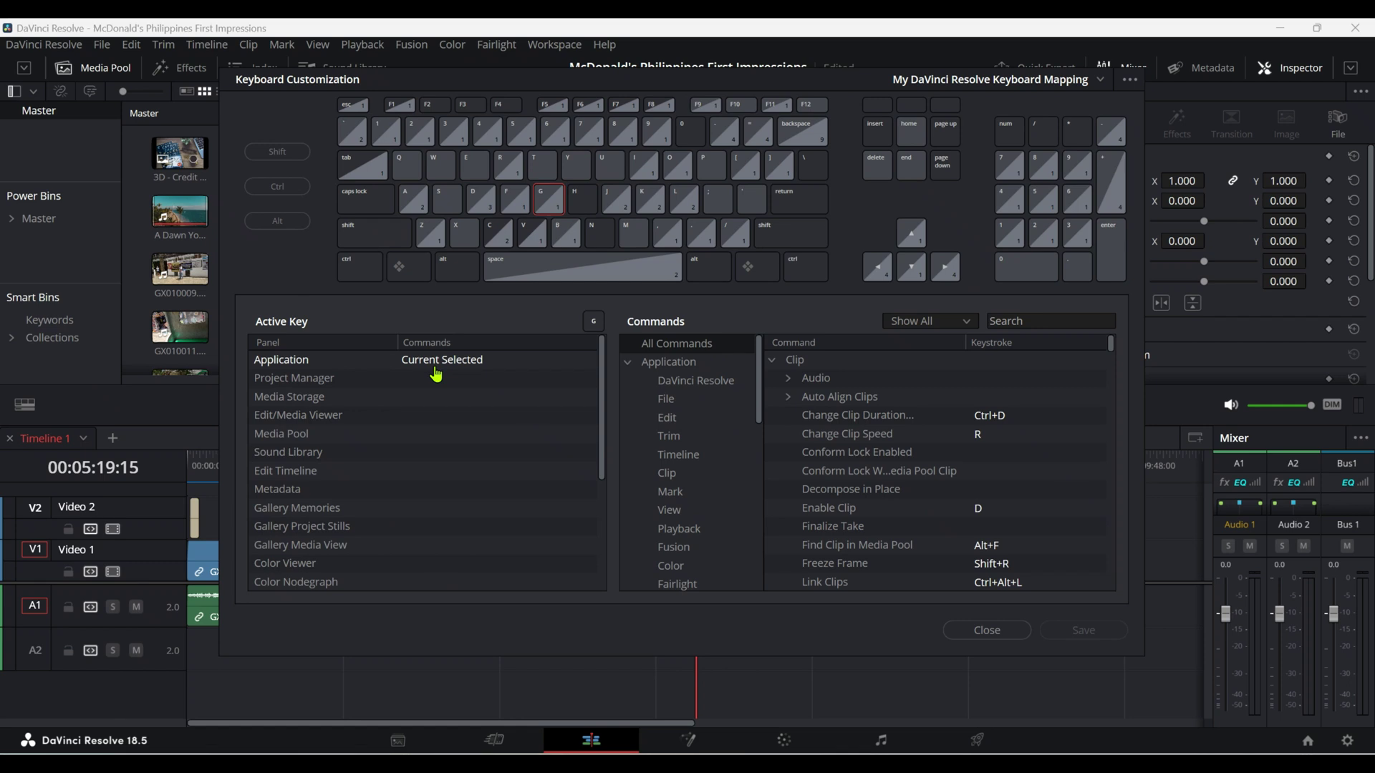
{"action": "left_click", "coordinate": [571, 207]}
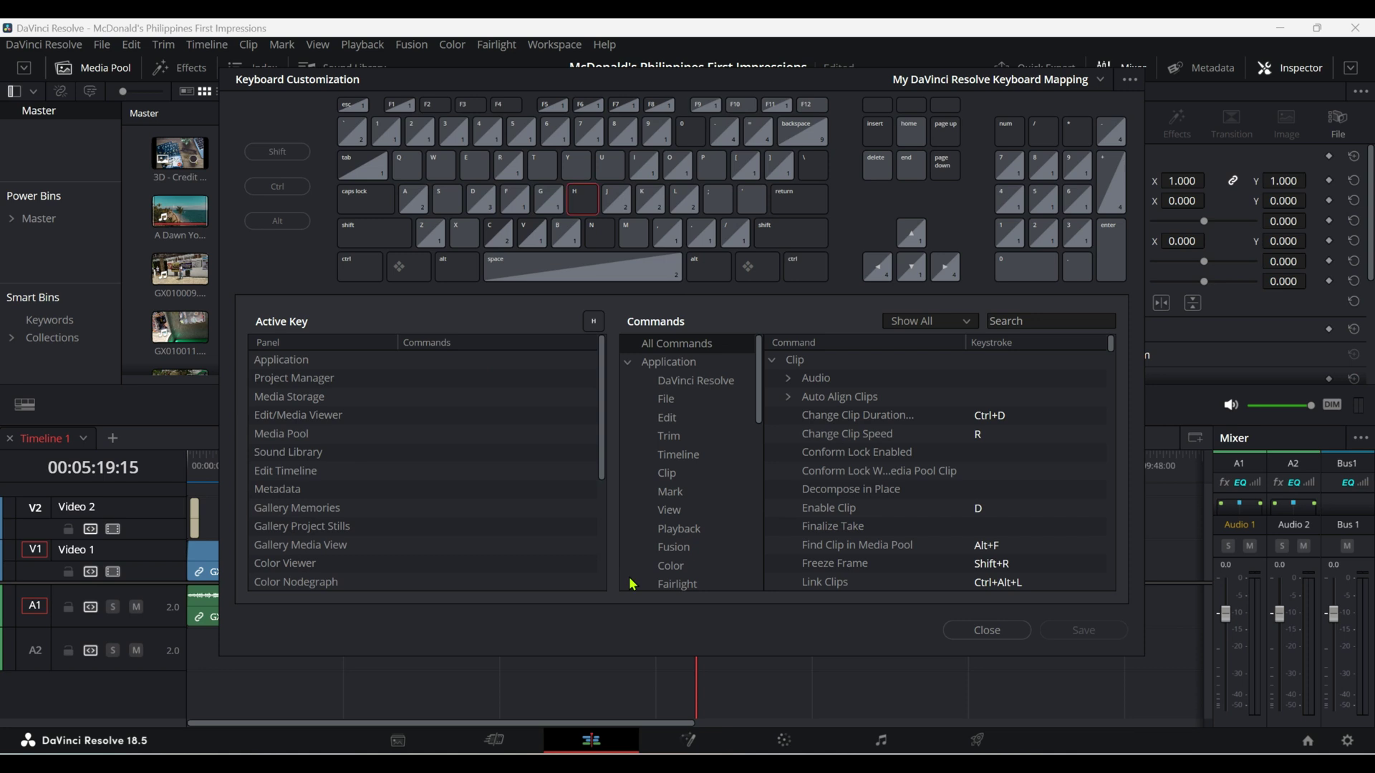
{"action": "left_click_drag", "start_coordinate": [602, 344], "coordinate": [571, 197]}
Step: Review the available keyboard mapping presets, keeping My DaVinci Resolve Keyboard Mapping selected
{"action": "left_click", "coordinate": [1101, 80]}
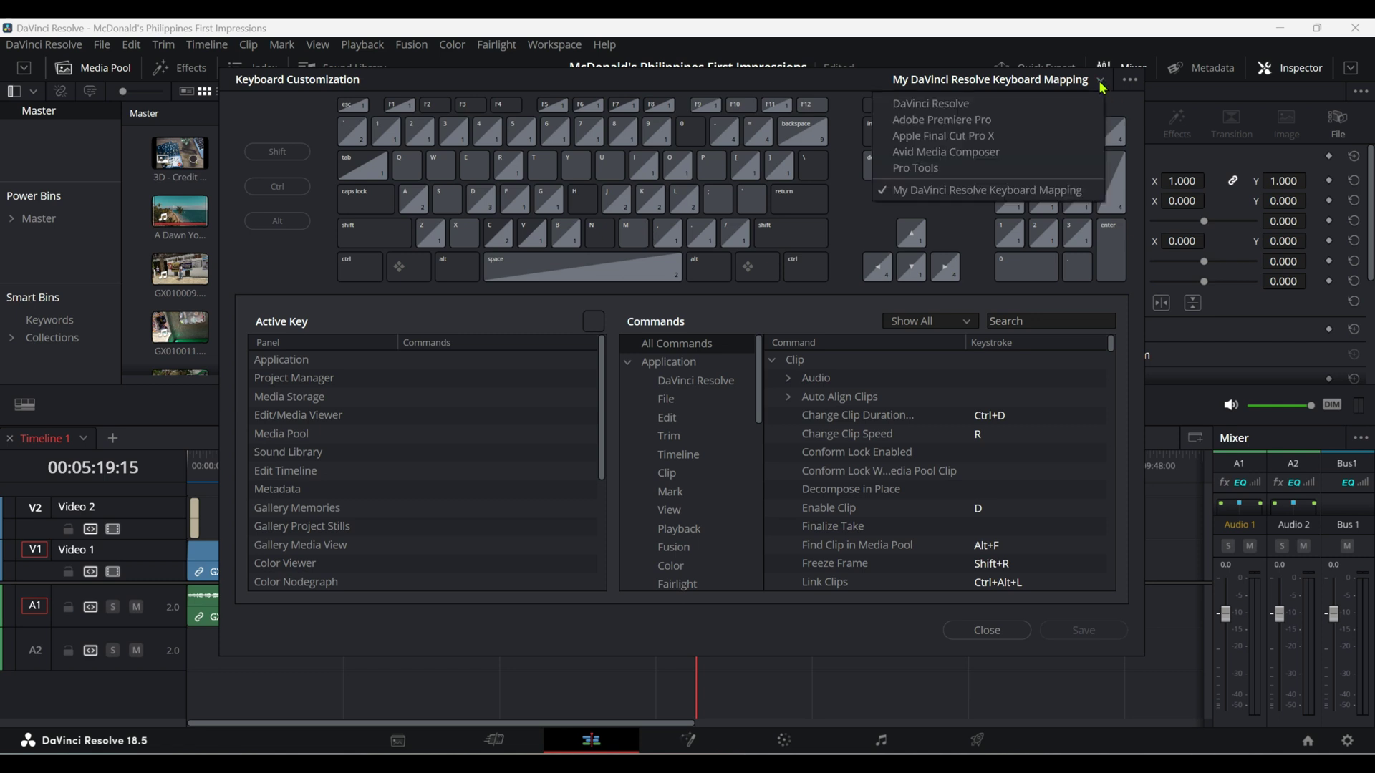
{"action": "left_click", "coordinate": [1006, 192]}
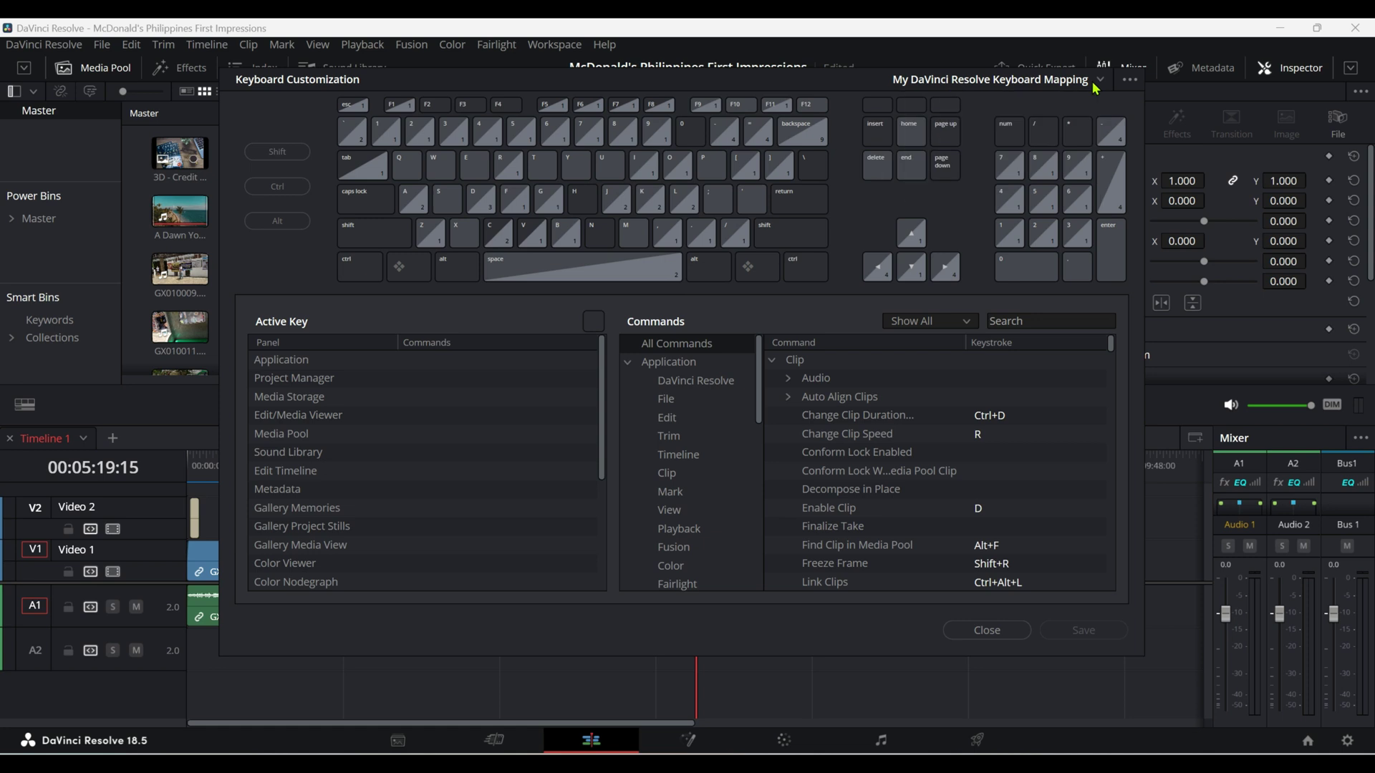
{"action": "left_click", "coordinate": [1097, 85]}
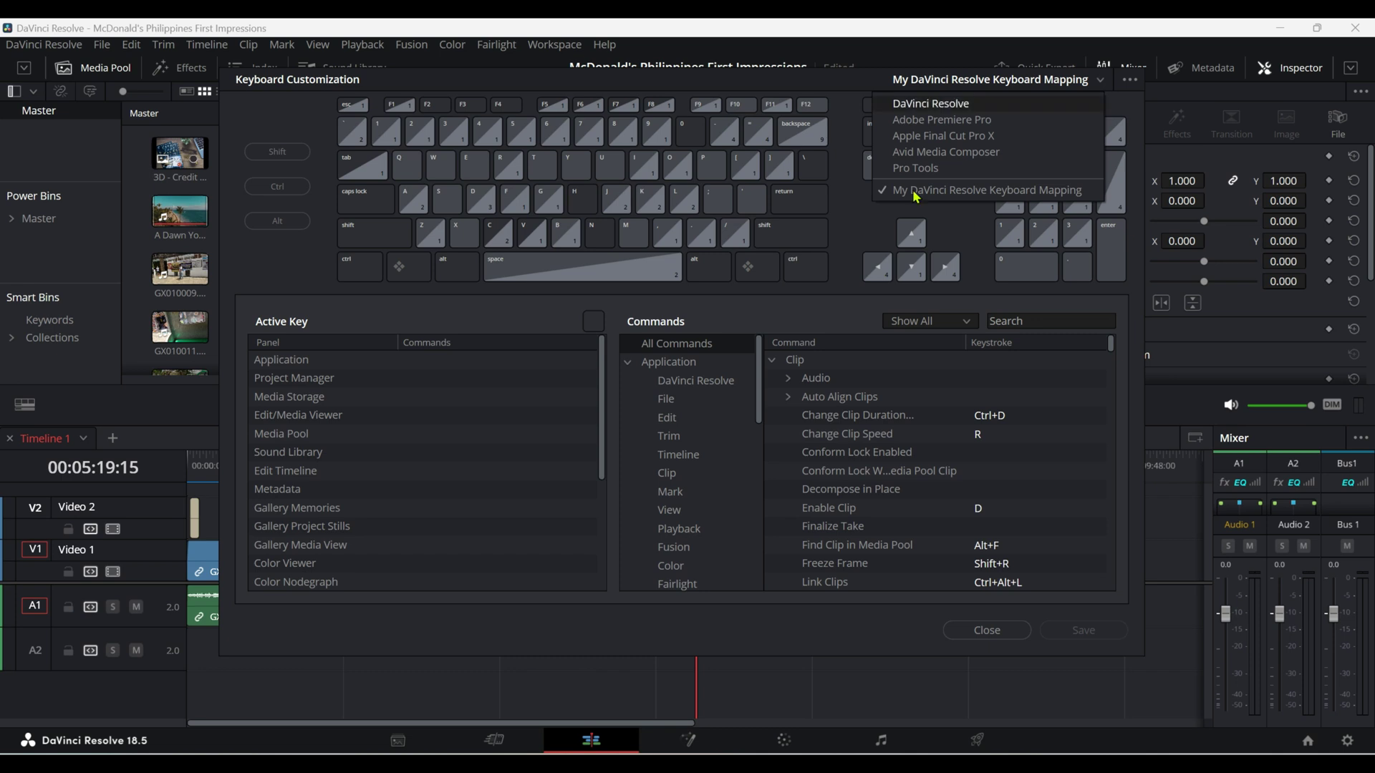
{"action": "left_click", "coordinate": [934, 86]}
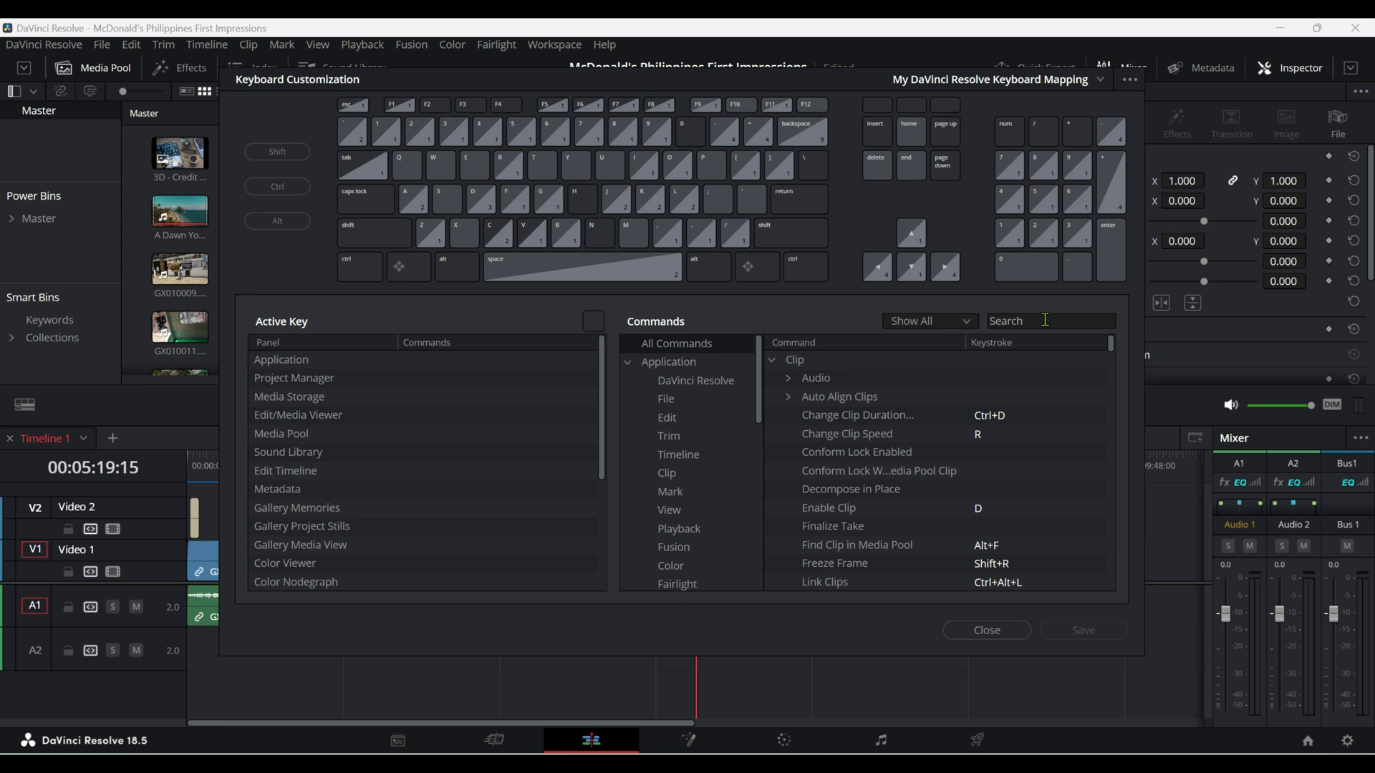
Step: Search the commands for "undo" and check the keystrokes assigned to Undo
{"action": "left_click", "coordinate": [1046, 319]}
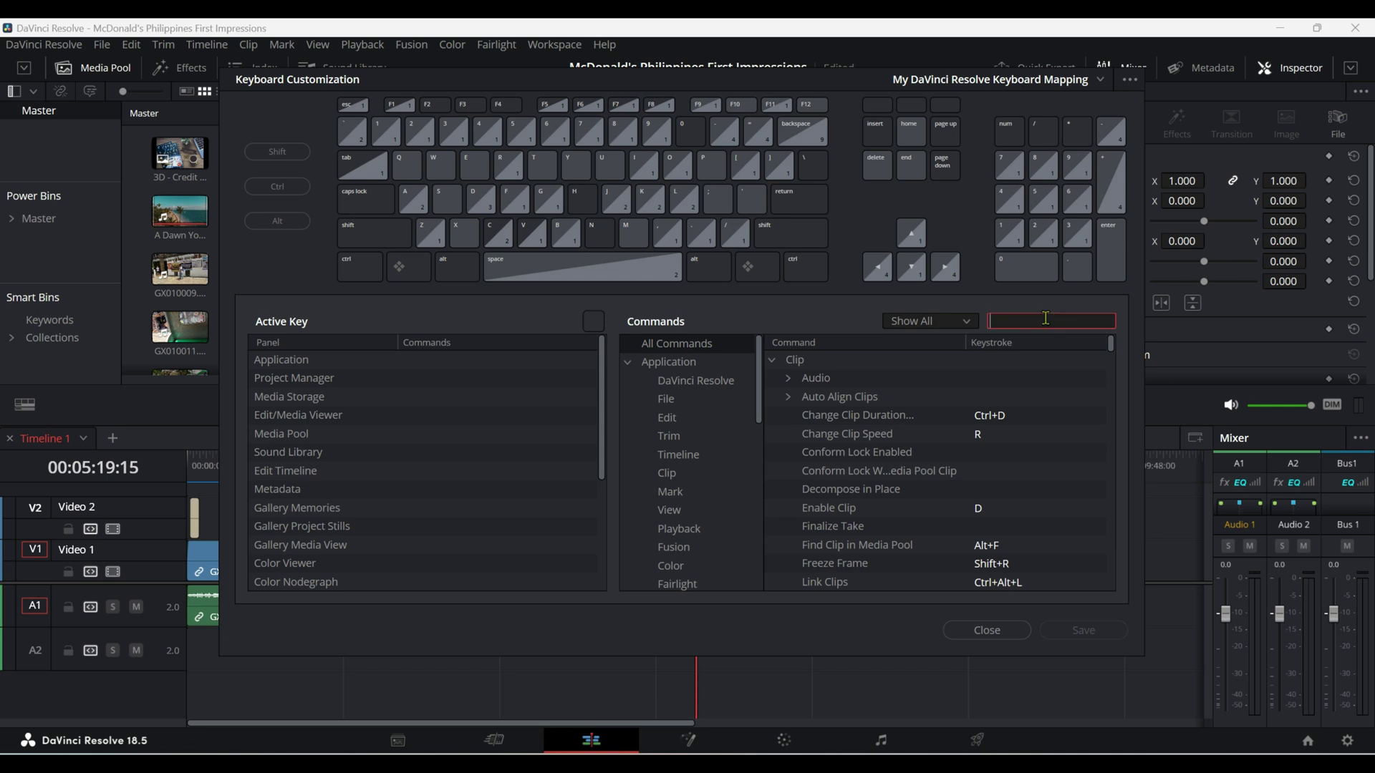
{"action": "type", "text": "undo"}
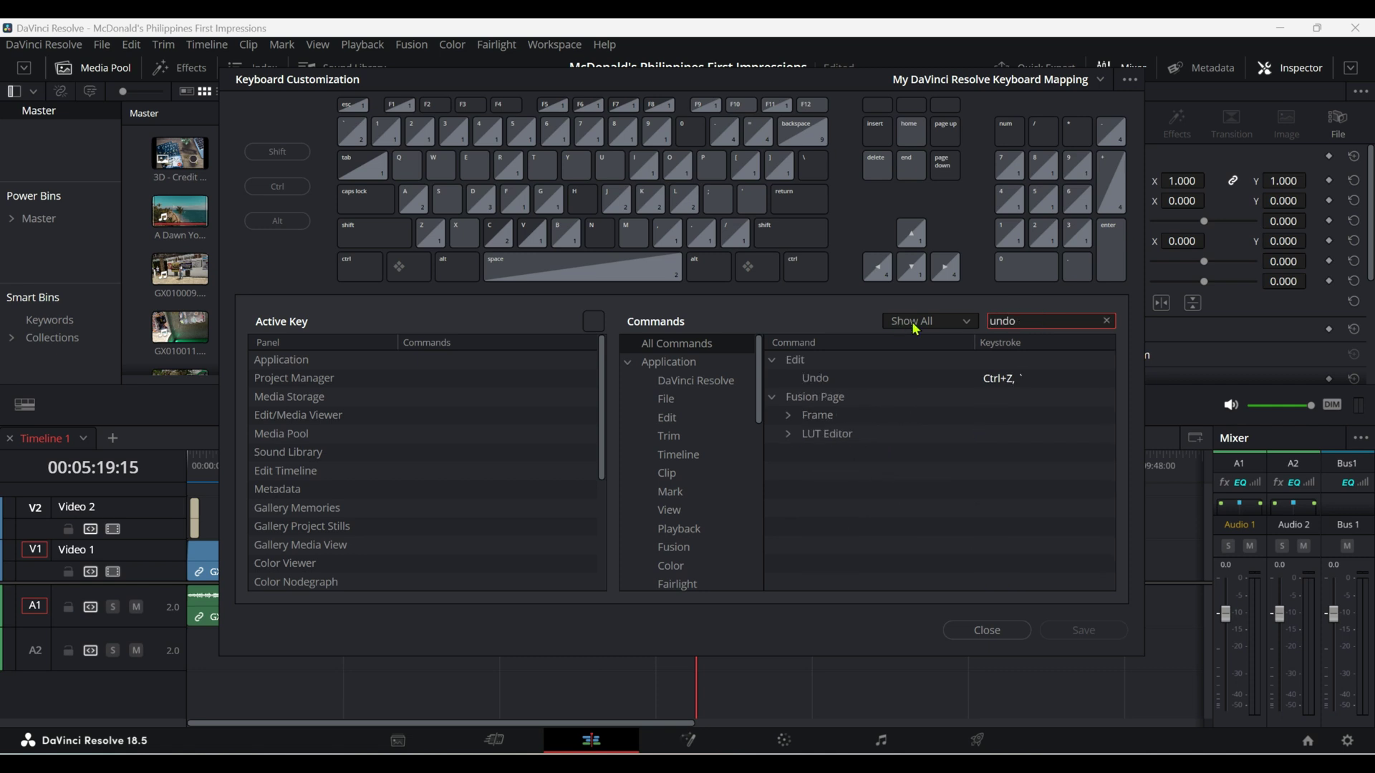
{"action": "mouse_move", "coordinate": [780, 376]}
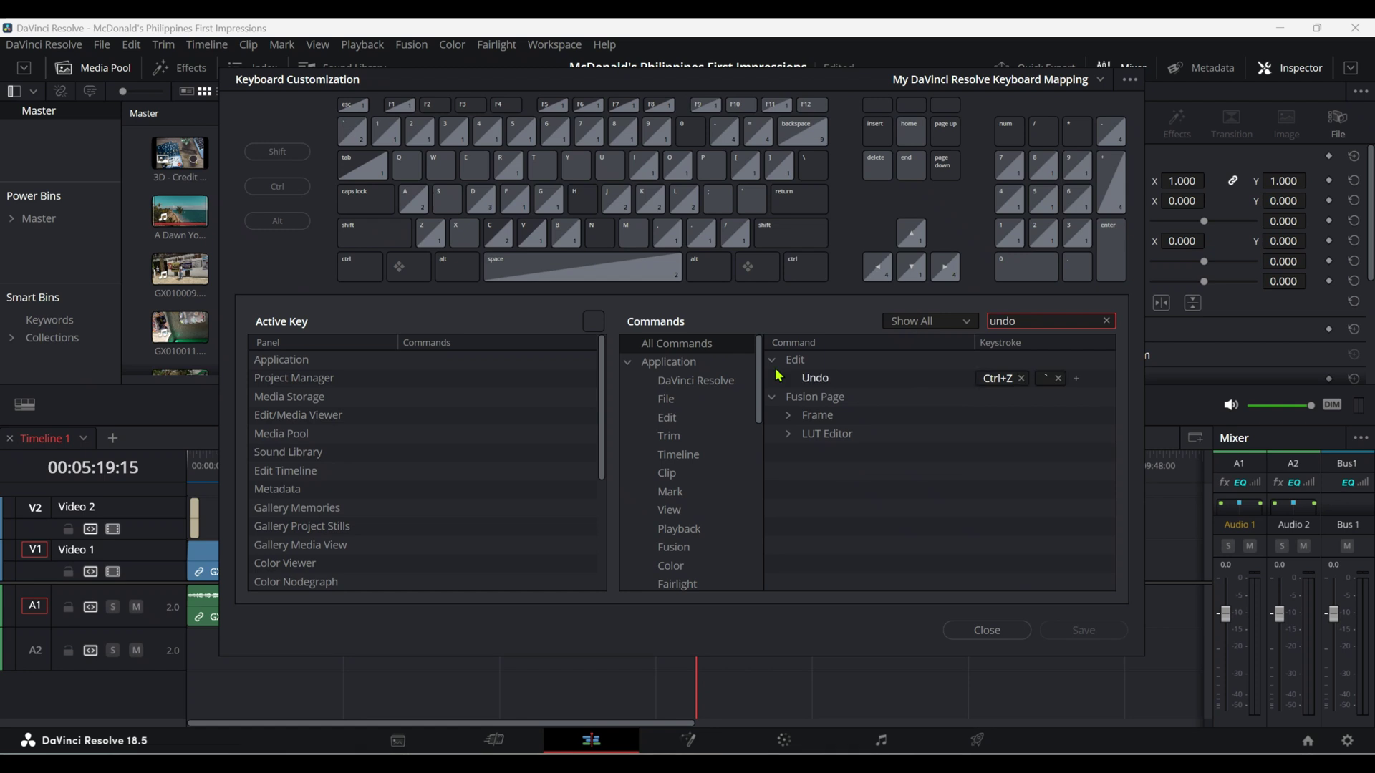
Step: Search the commands for "redo" and try to add Y as an extra keystroke for Redo
{"action": "left_click", "coordinate": [1106, 321]}
{"action": "type", "text": "redo"}
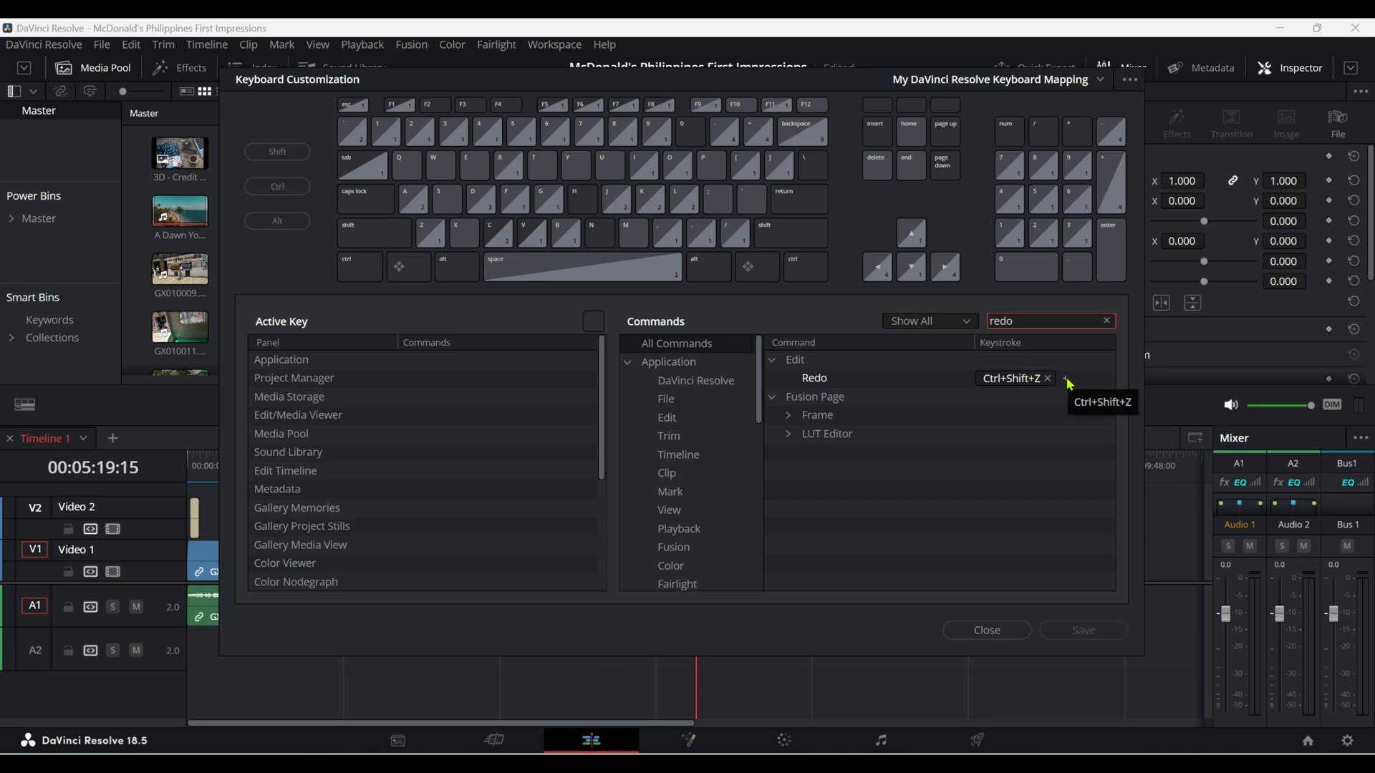
{"action": "left_click", "coordinate": [1066, 379]}
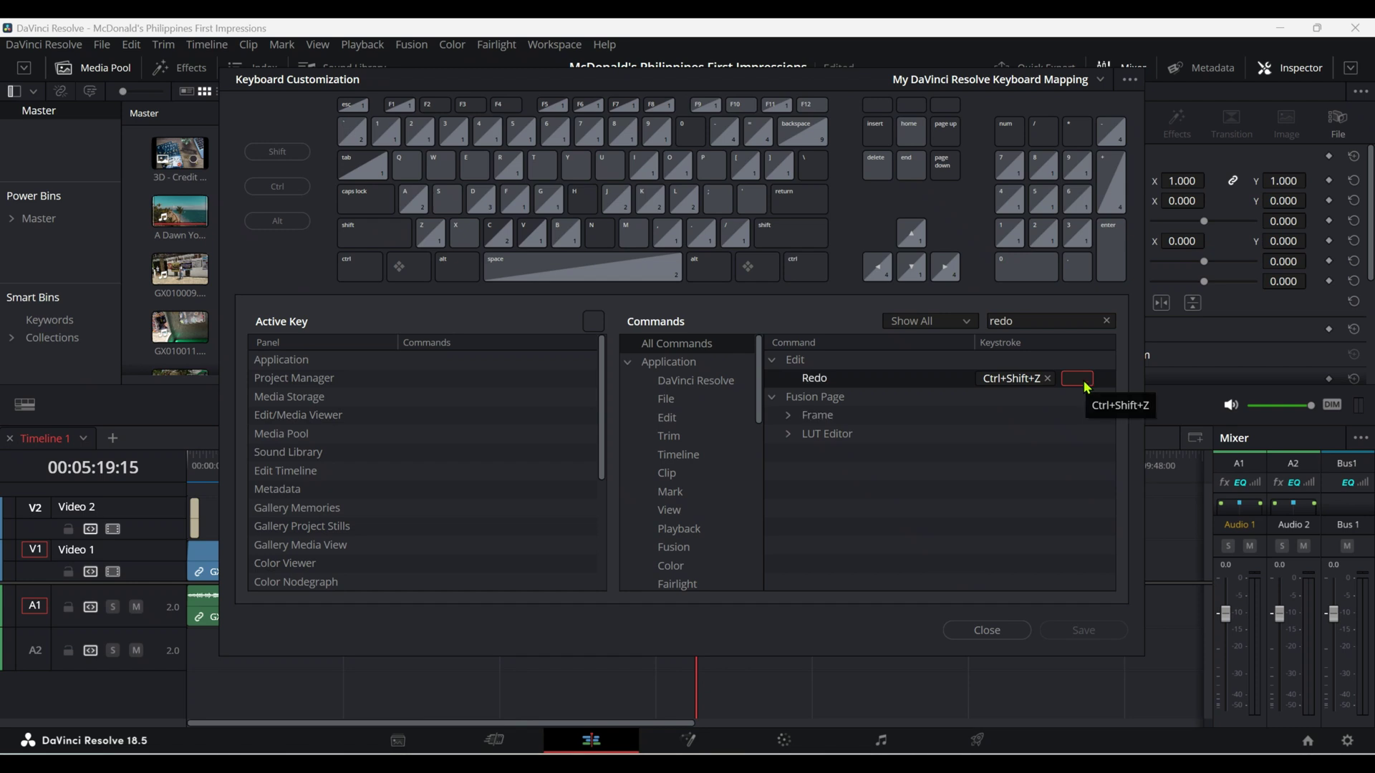
{"action": "key", "text": "y"}
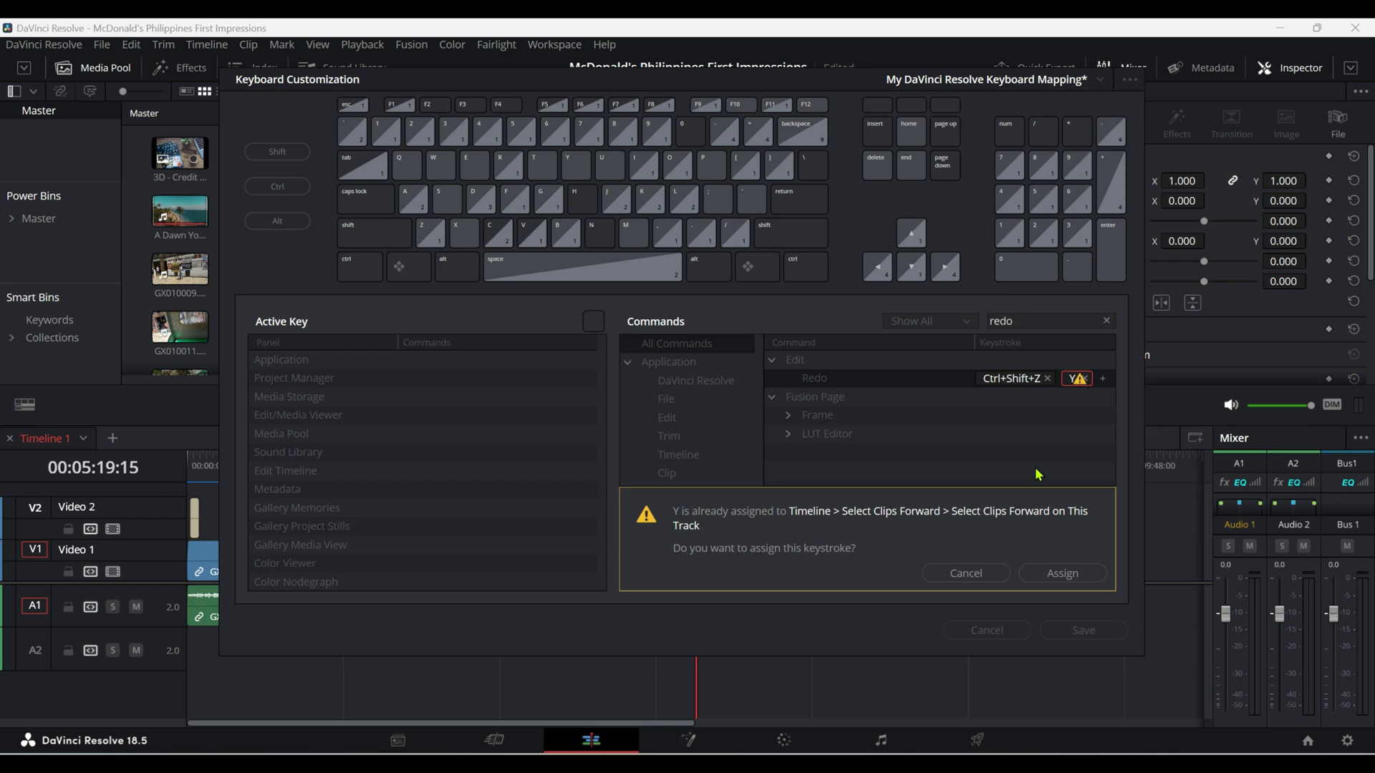
{"action": "key", "text": "Escape"}
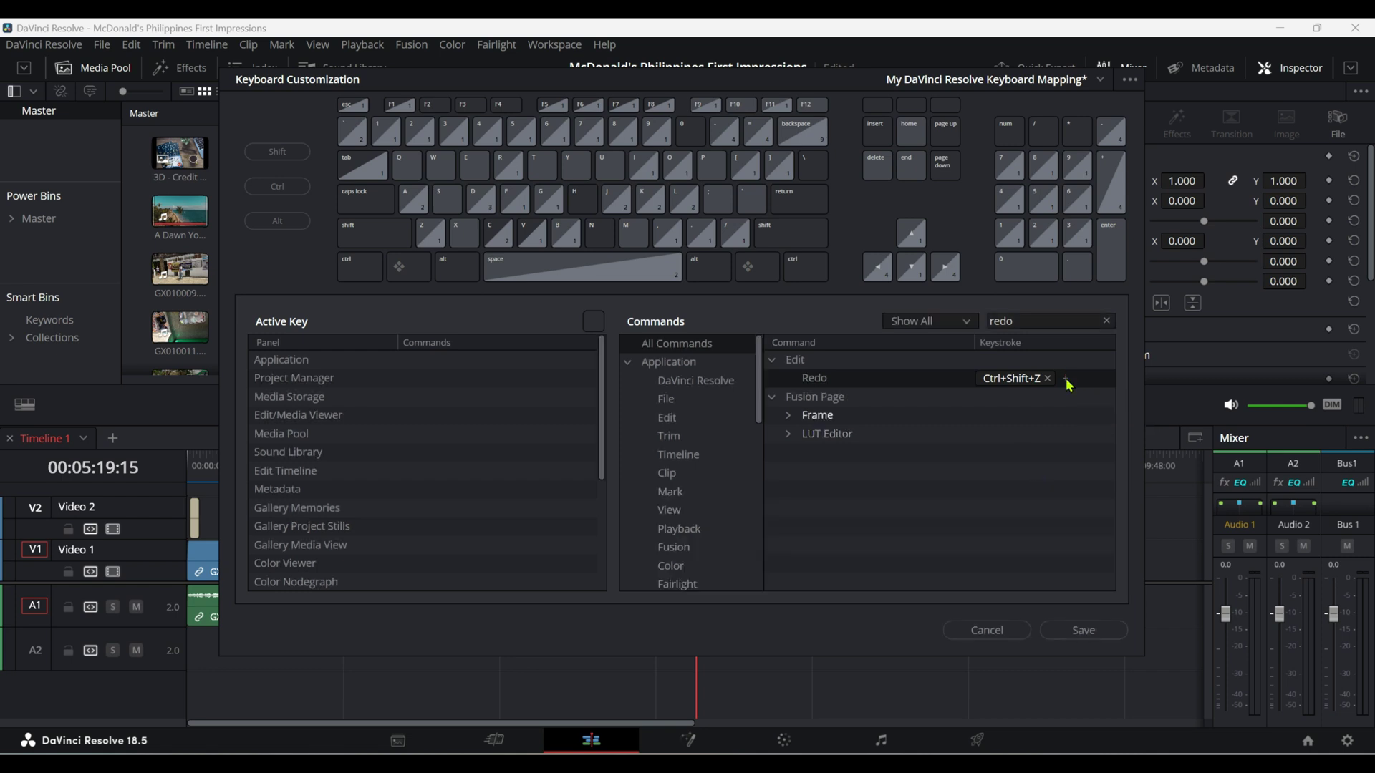
Step: Add Ctrl+Y as an extra keystroke for Redo and remove it again
{"action": "left_click", "coordinate": [1066, 380]}
{"action": "key", "text": "ctrl+y"}
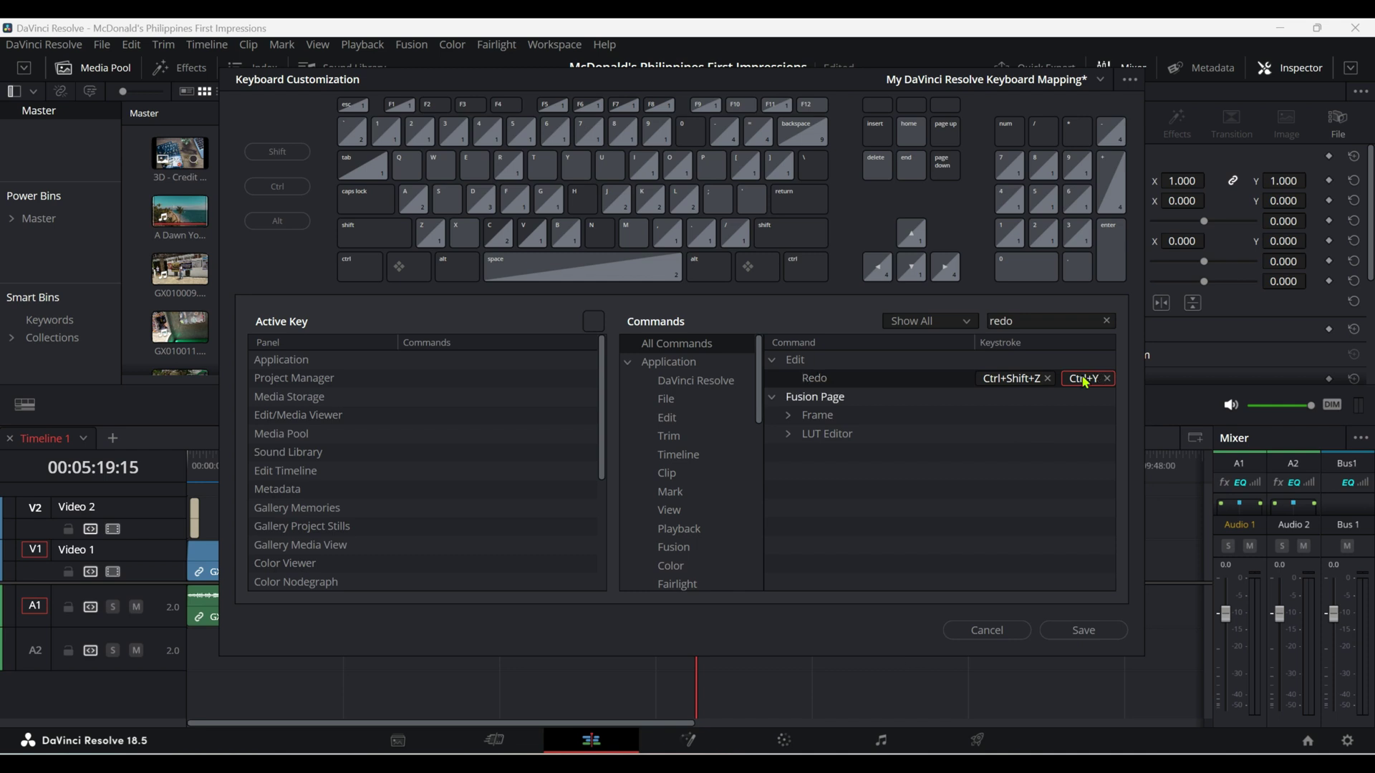
{"action": "left_click", "coordinate": [1089, 637]}
{"action": "left_click", "coordinate": [1106, 378]}
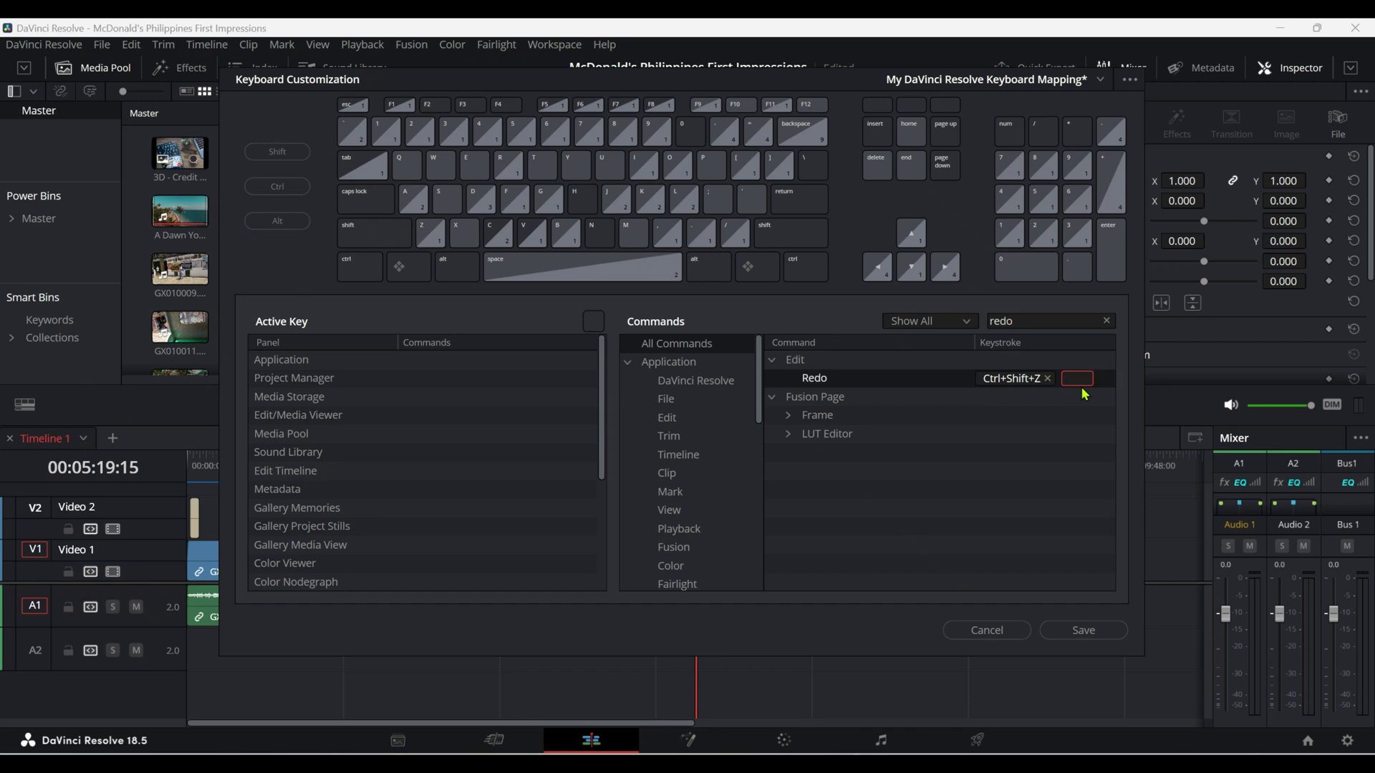
Step: Try Y once more as the second Redo keystroke and cancel the assignment
{"action": "left_click", "coordinate": [1078, 380]}
{"action": "key", "text": "y"}
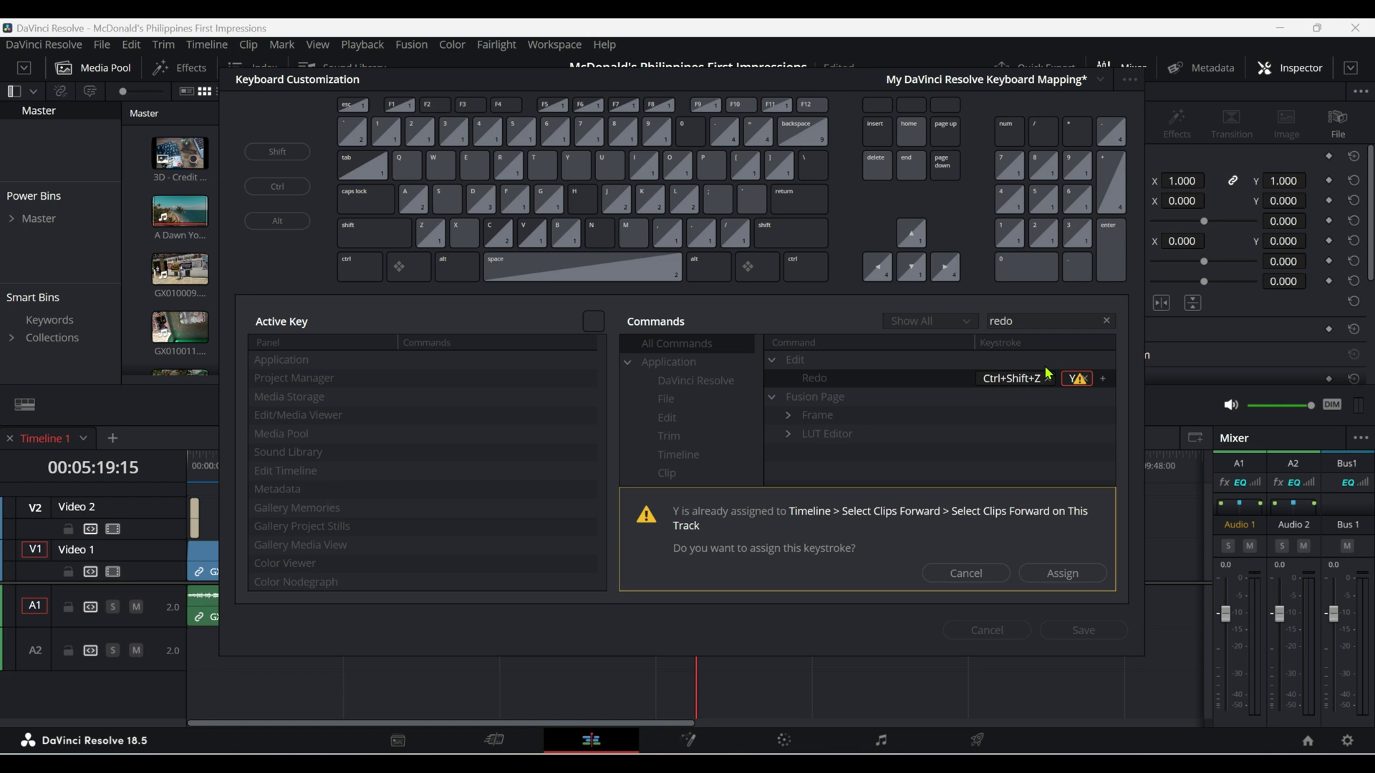
{"action": "left_click", "coordinate": [967, 574]}
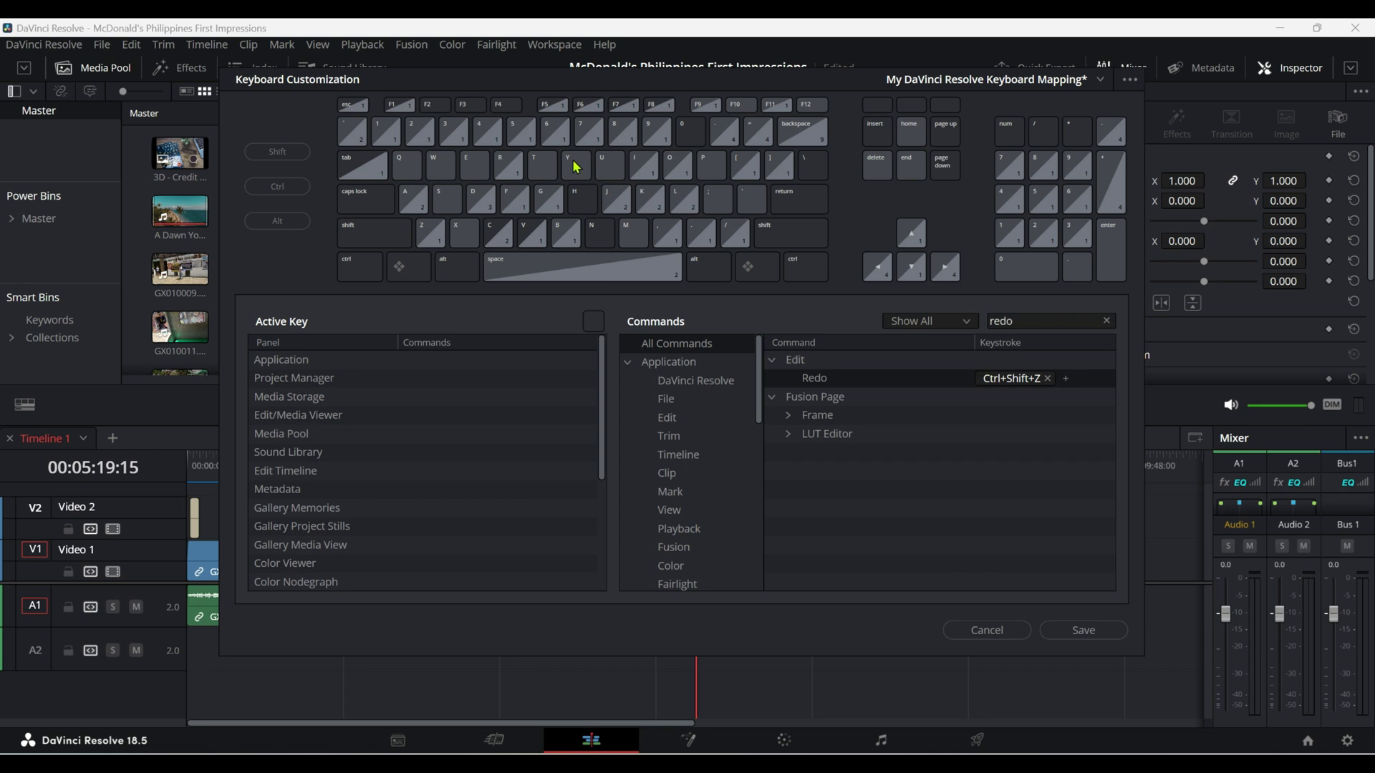
Step: Look up which command uses the Y key and locate that command in the Commands list
{"action": "left_click", "coordinate": [576, 167]}
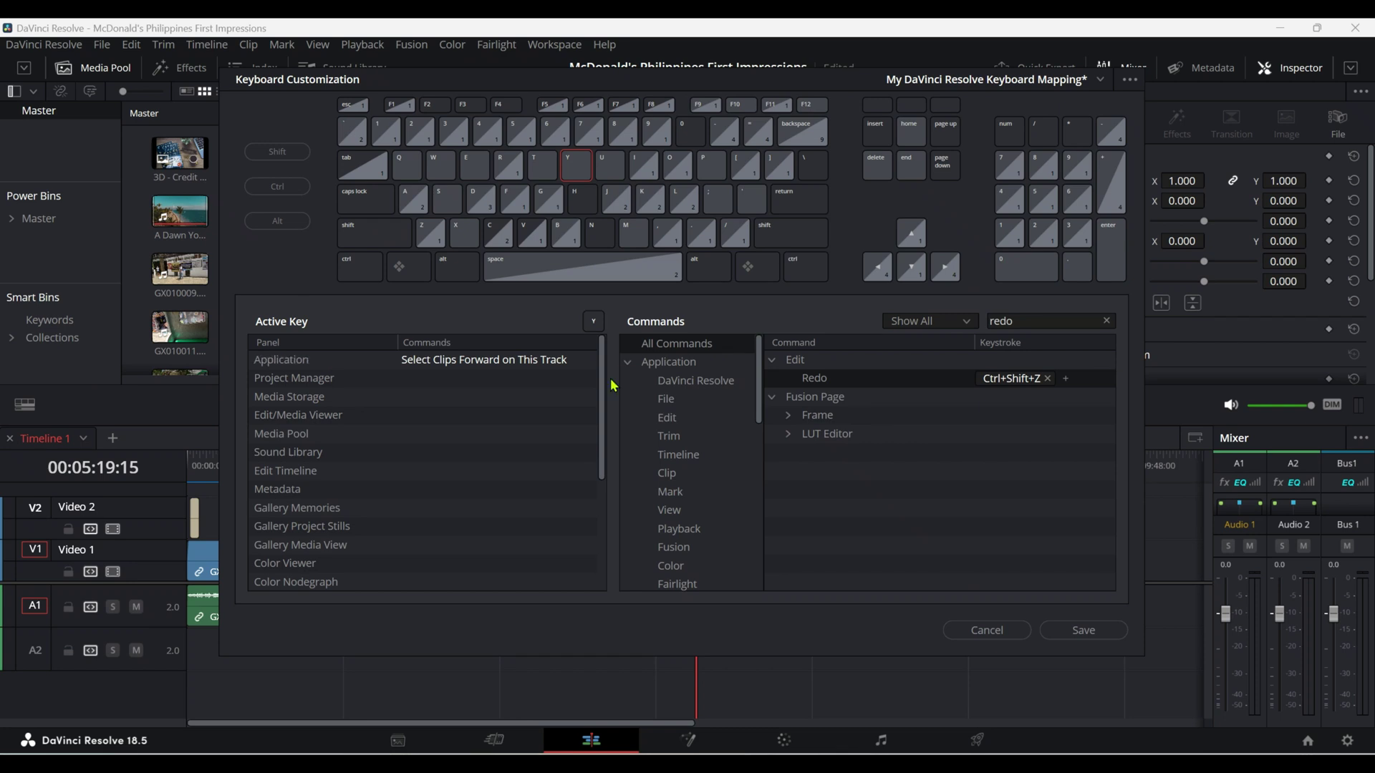
{"action": "scroll", "coordinate": [451, 362], "scroll_direction": "down", "scroll_amount": 2}
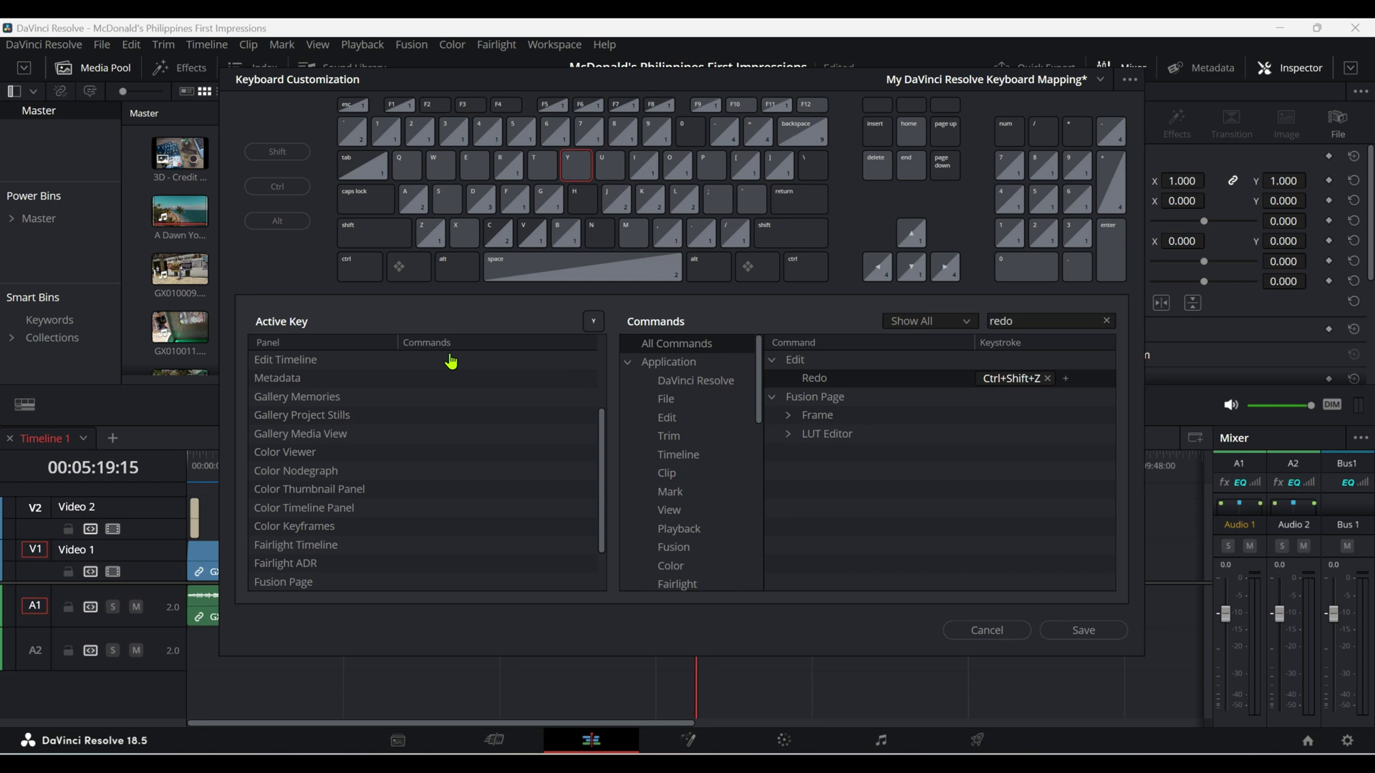
{"action": "scroll", "coordinate": [451, 361], "scroll_direction": "up", "scroll_amount": 2}
{"action": "left_click", "coordinate": [451, 360]}
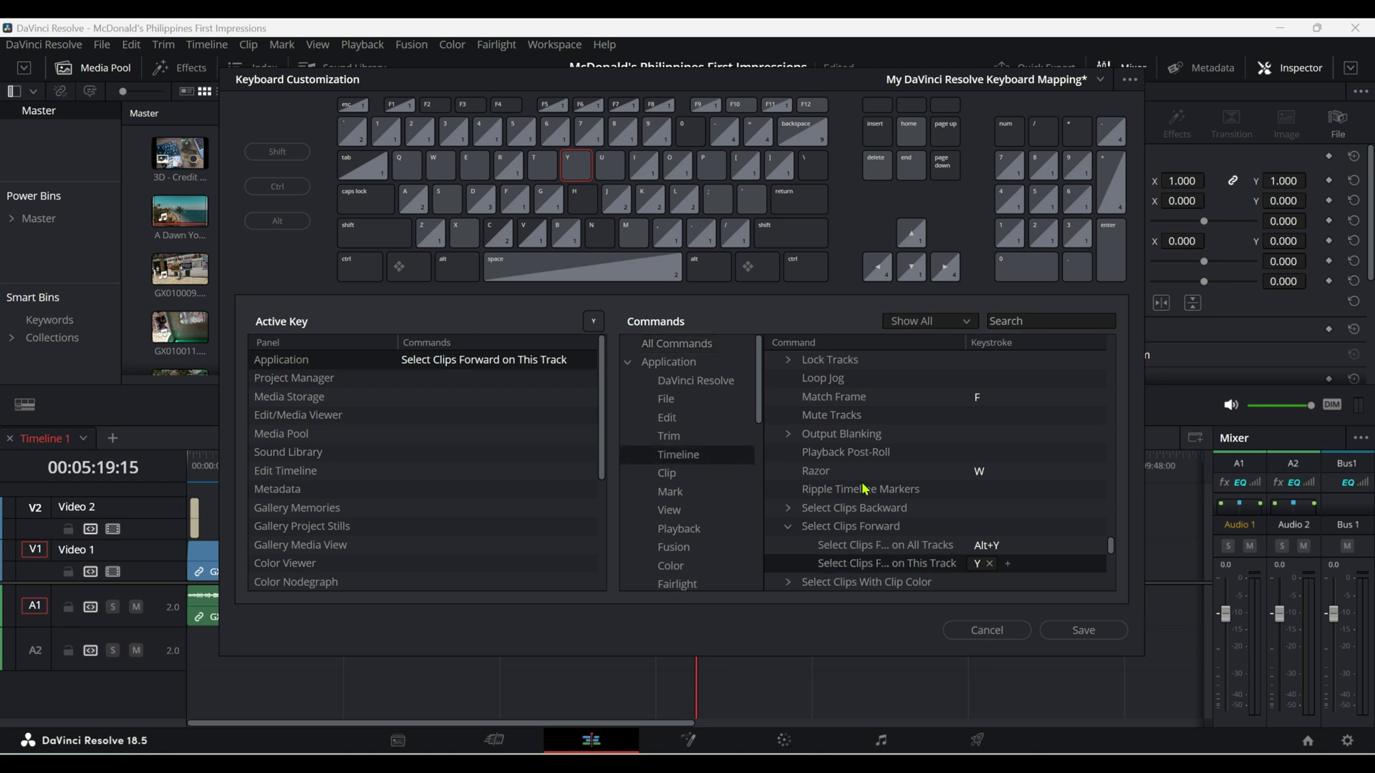
Step: Find the "redo" command, give it Ctrl+Y as a second keystroke, and save the keyboard mapping
{"action": "left_click", "coordinate": [1037, 323]}
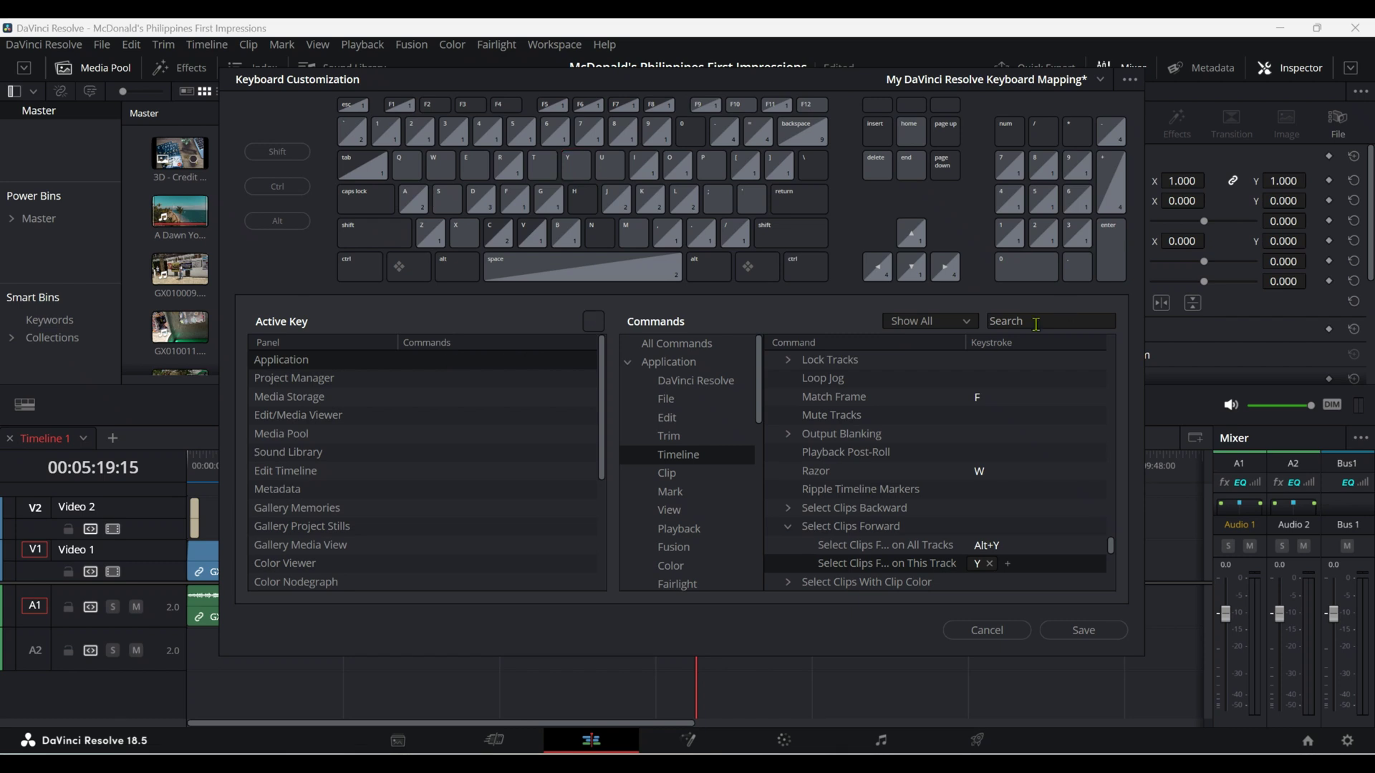
{"action": "type", "text": "redo"}
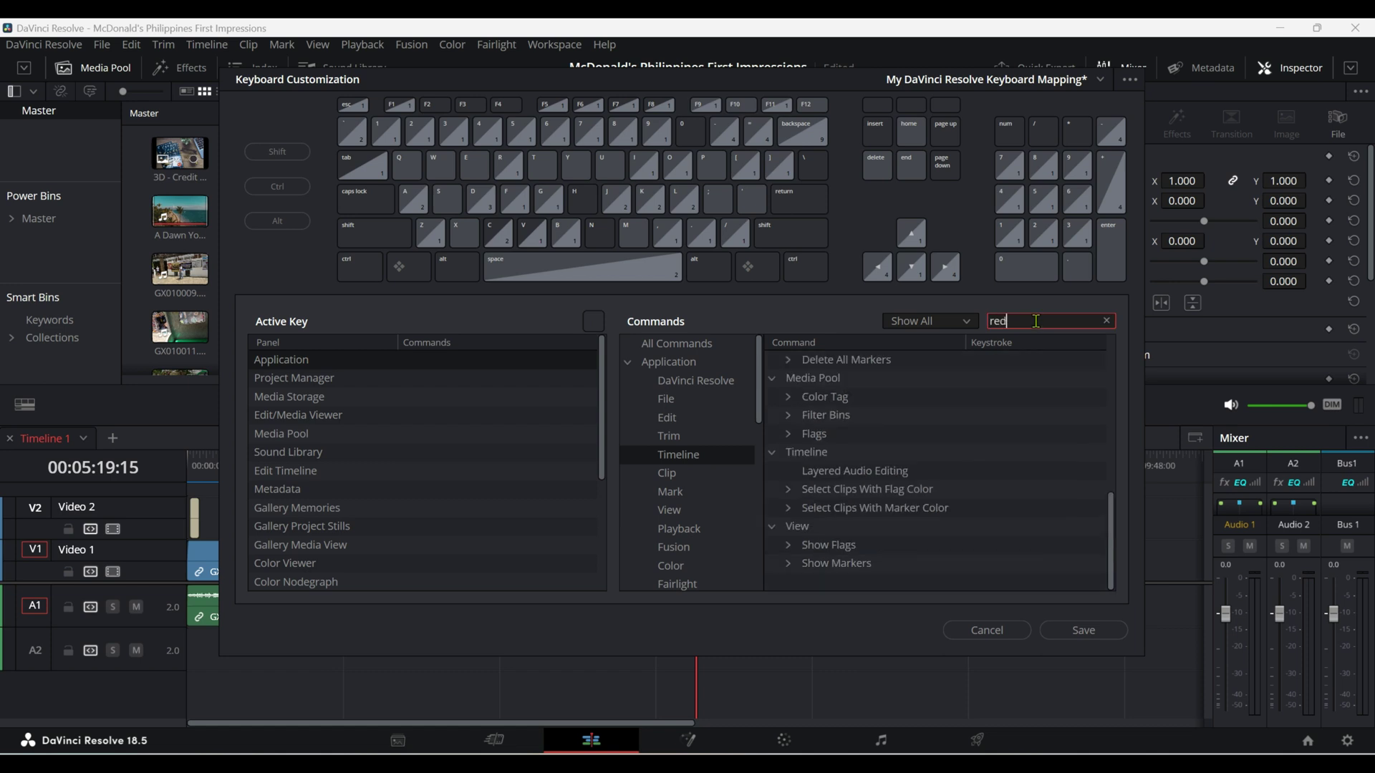
{"action": "mouse_move", "coordinate": [1067, 385]}
{"action": "left_click", "coordinate": [1066, 381]}
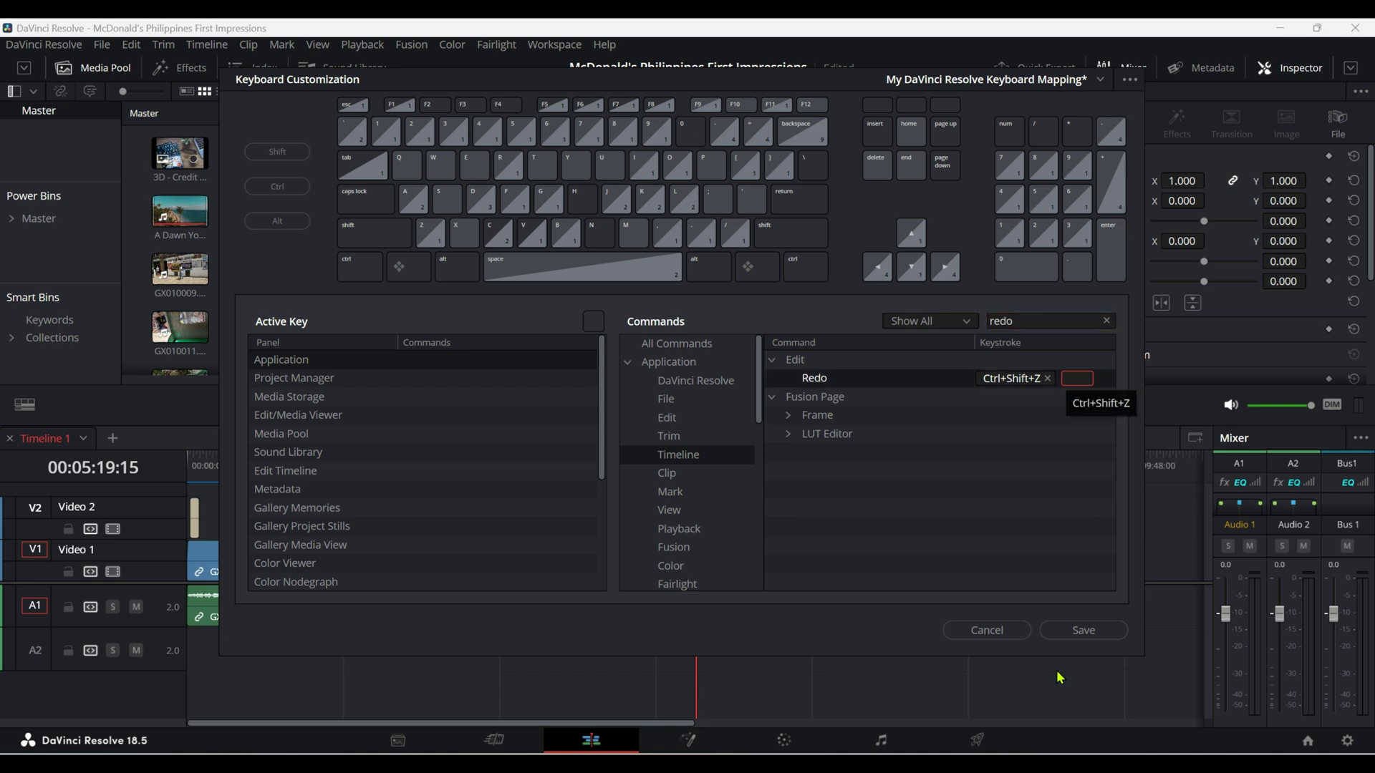
{"action": "key", "text": "ctrl+y"}
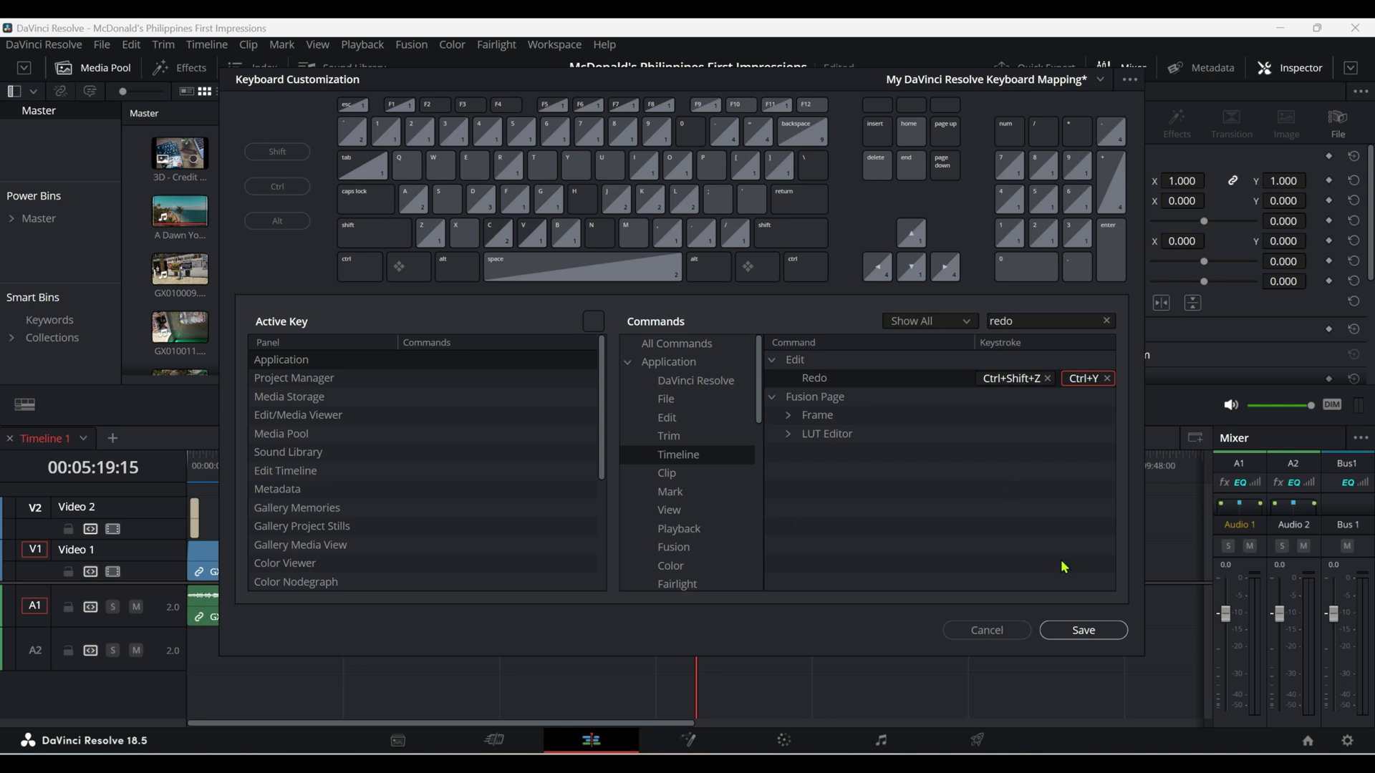
{"action": "left_click", "coordinate": [1072, 648]}
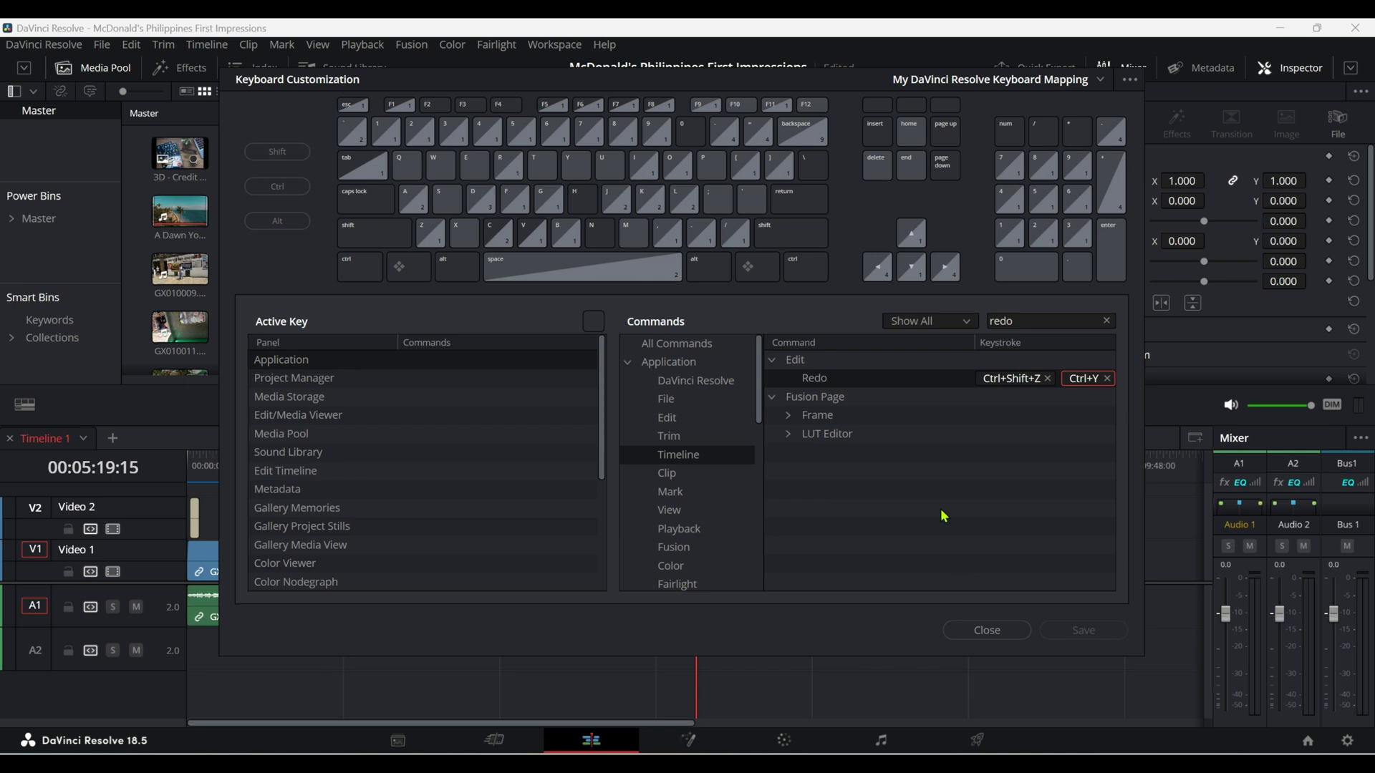
{"action": "left_click", "coordinate": [981, 629]}
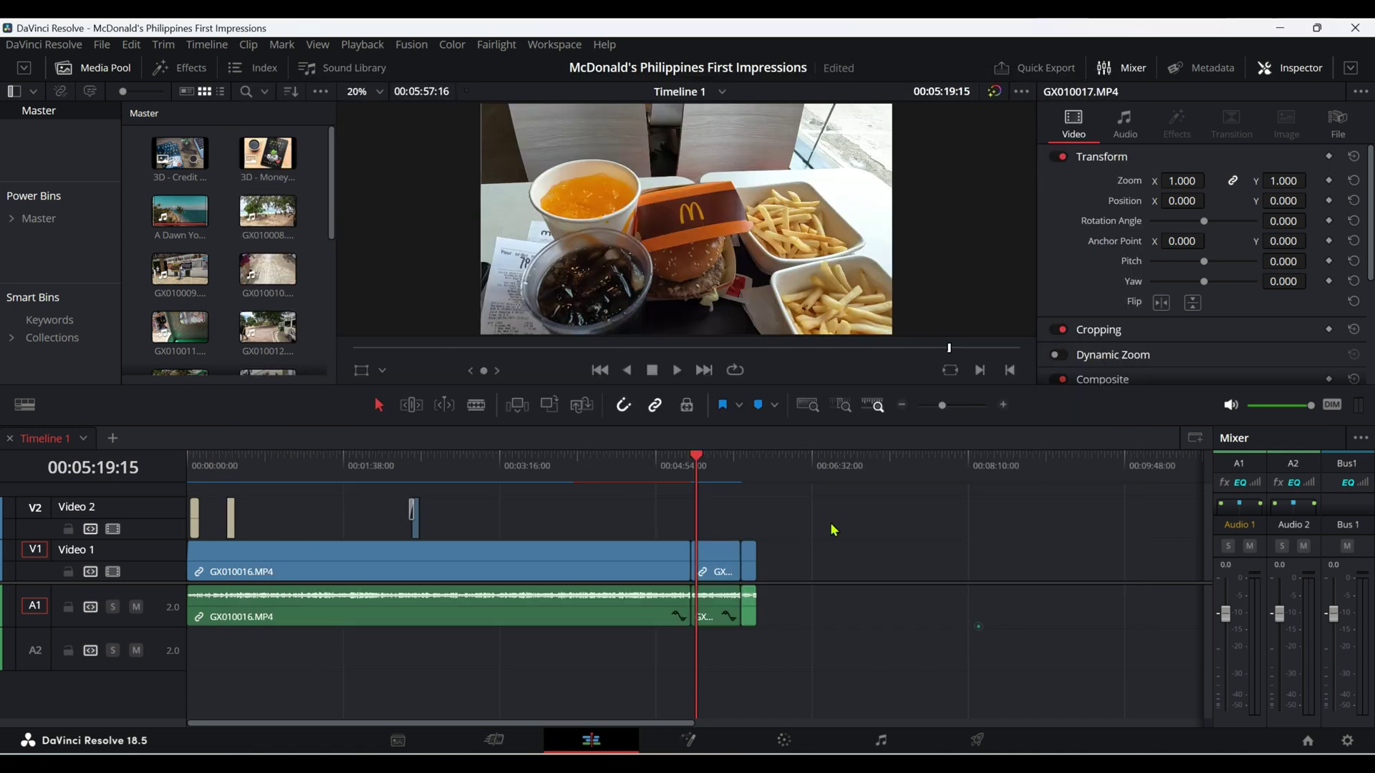
Step: Delete the GX010017.MP4 clip that follows GX010016.MP4 on the Video 1 track
{"action": "left_click", "coordinate": [719, 564]}
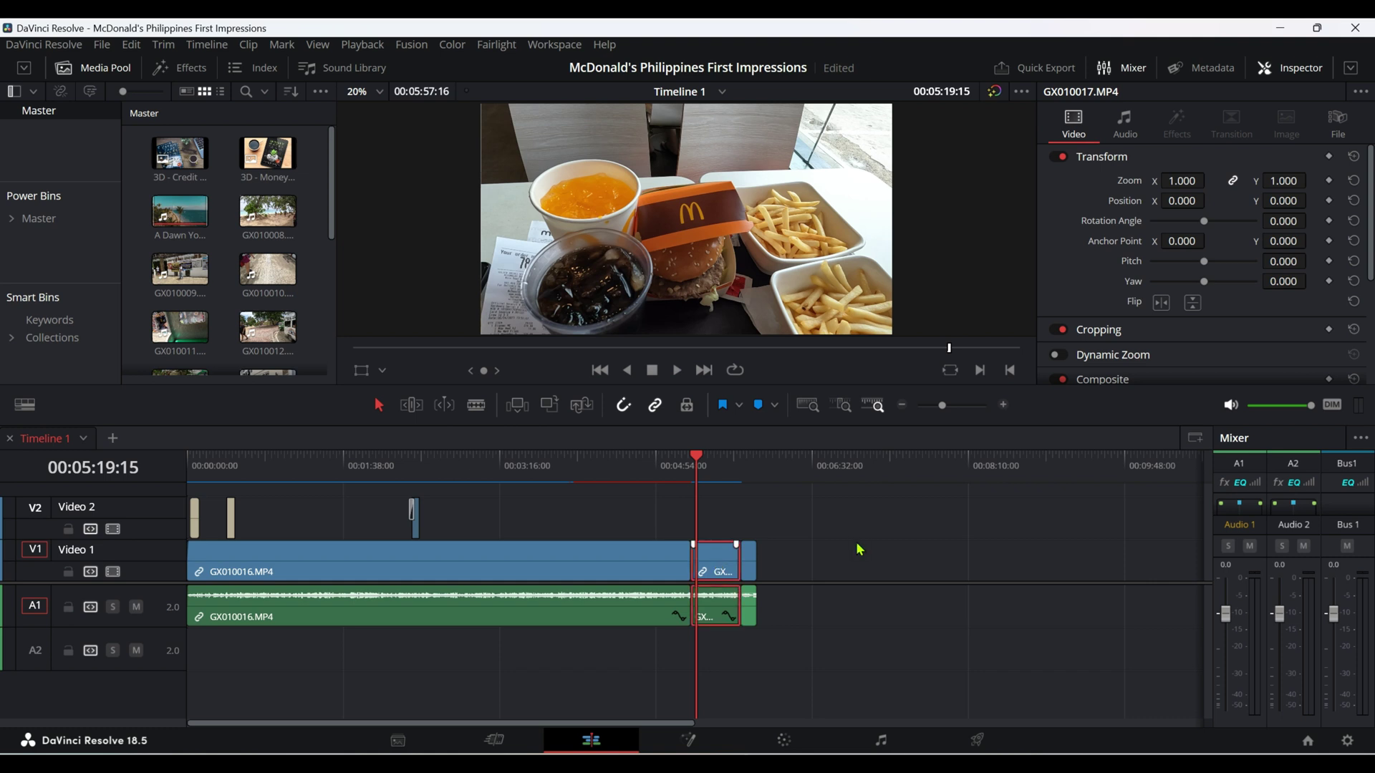
{"action": "key", "text": "Delete"}
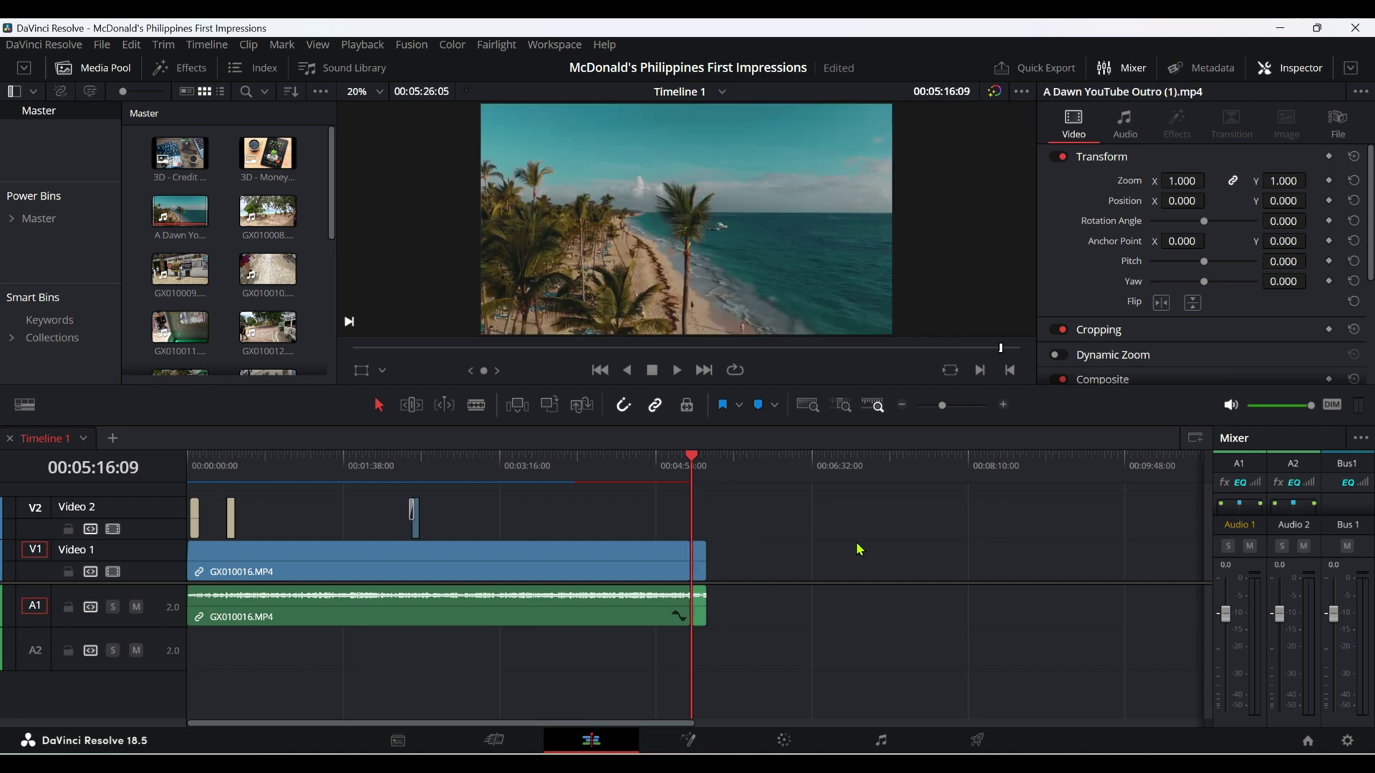
{"action": "key", "text": "ctrl+s"}
Step: Undo the clip deletion and redo it to test the shortcuts
{"action": "key", "text": "ctrl+z"}
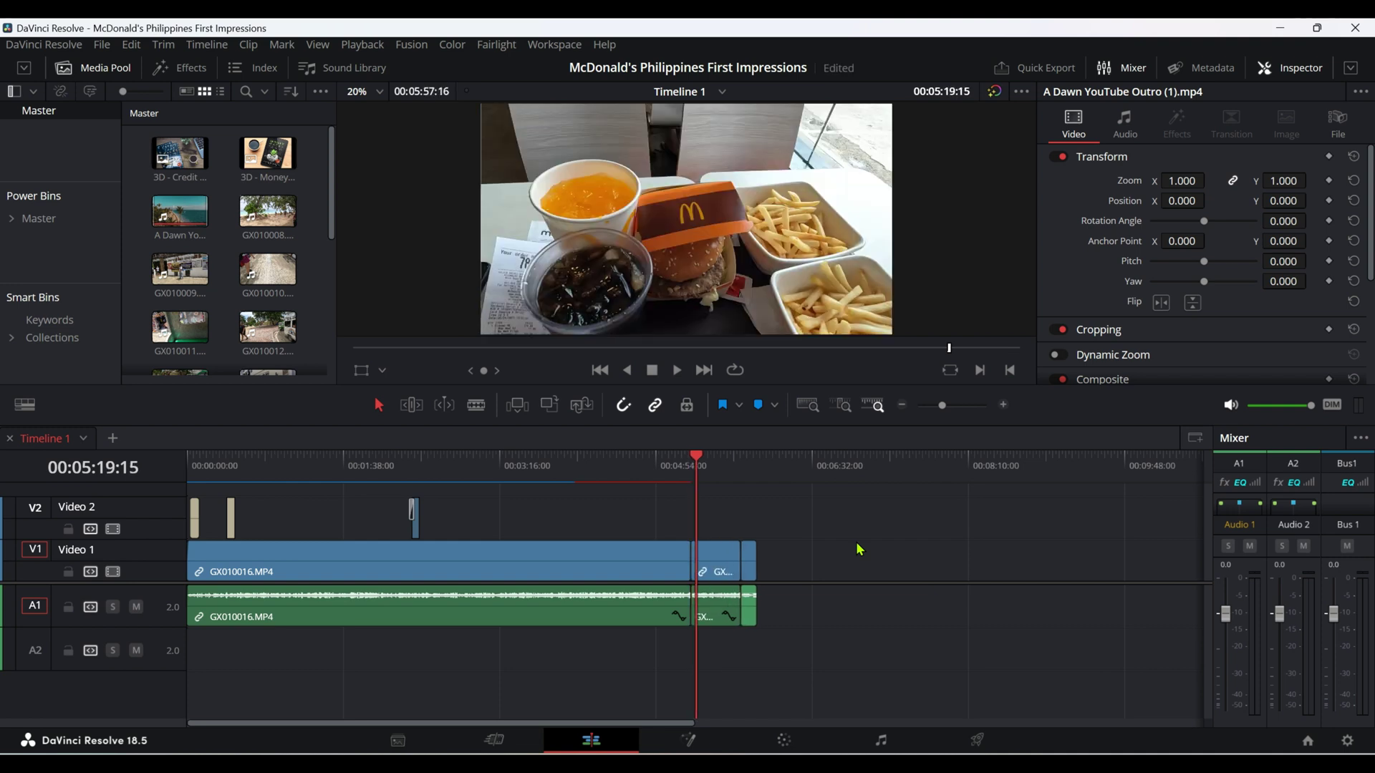
{"action": "key", "text": "ctrl+s"}
{"action": "key", "text": "Delete"}
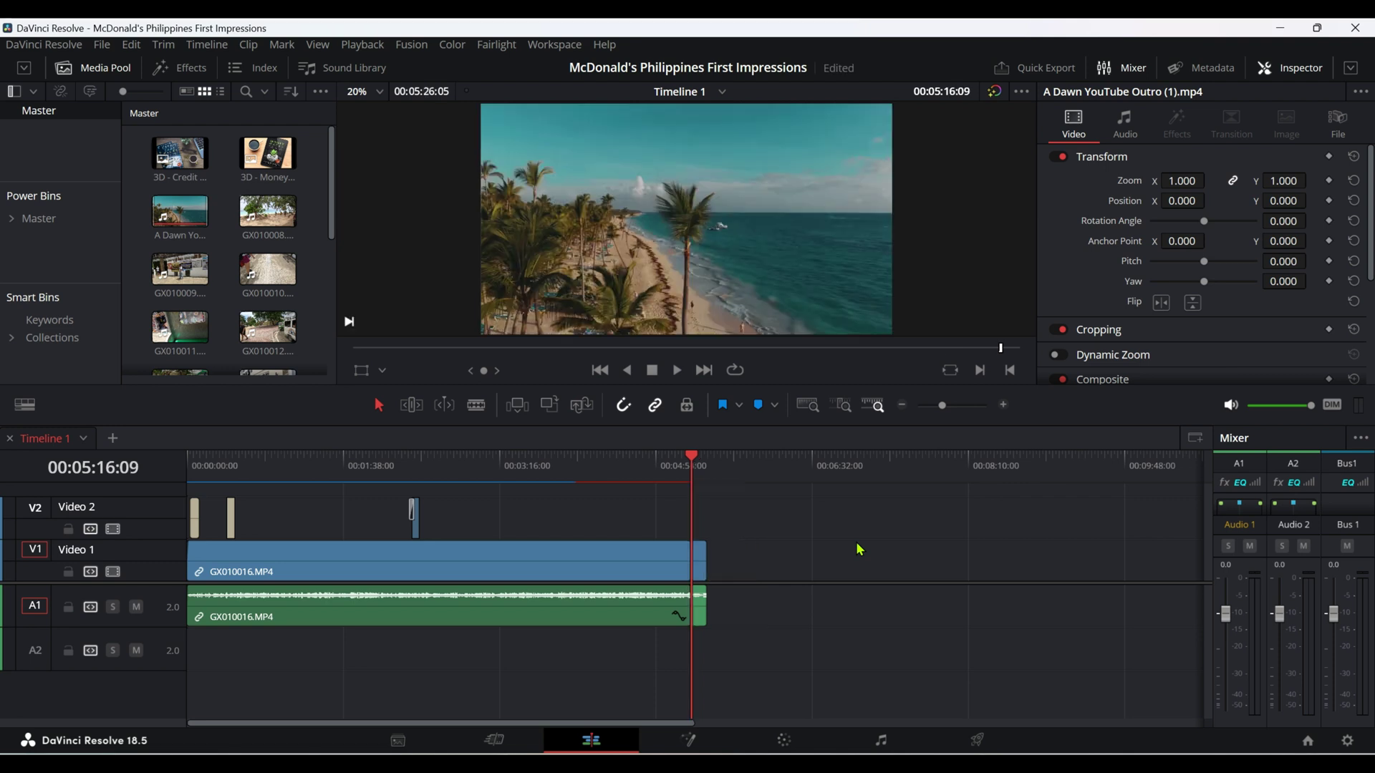